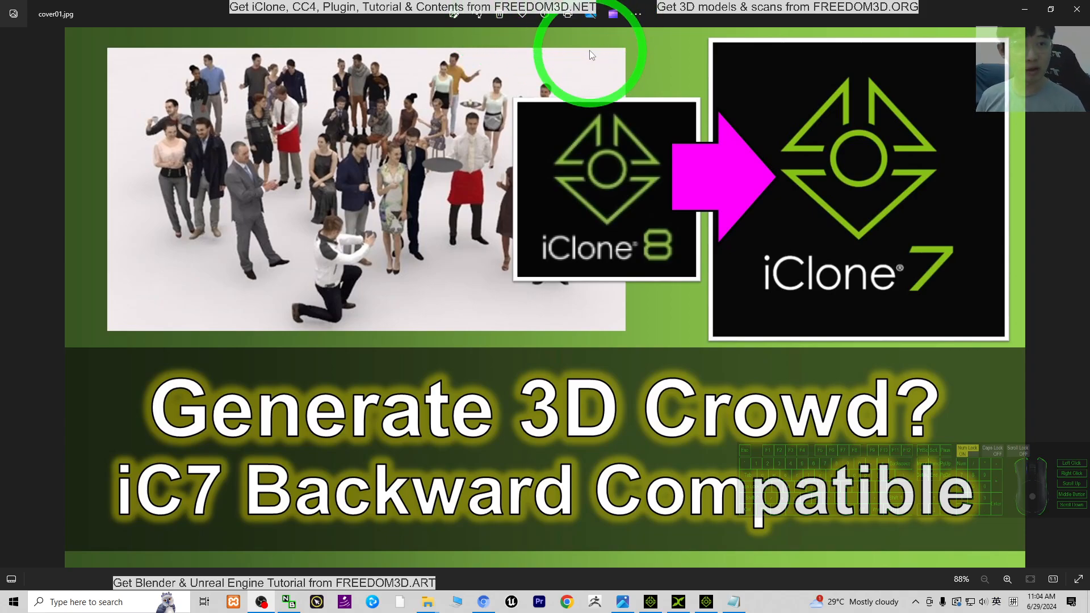
# Step: Switch to iClone 8, start the Generate Crowd scatter tool and clear its motion list
pyautogui.click(1026, 9)
pyautogui.click(651, 600)
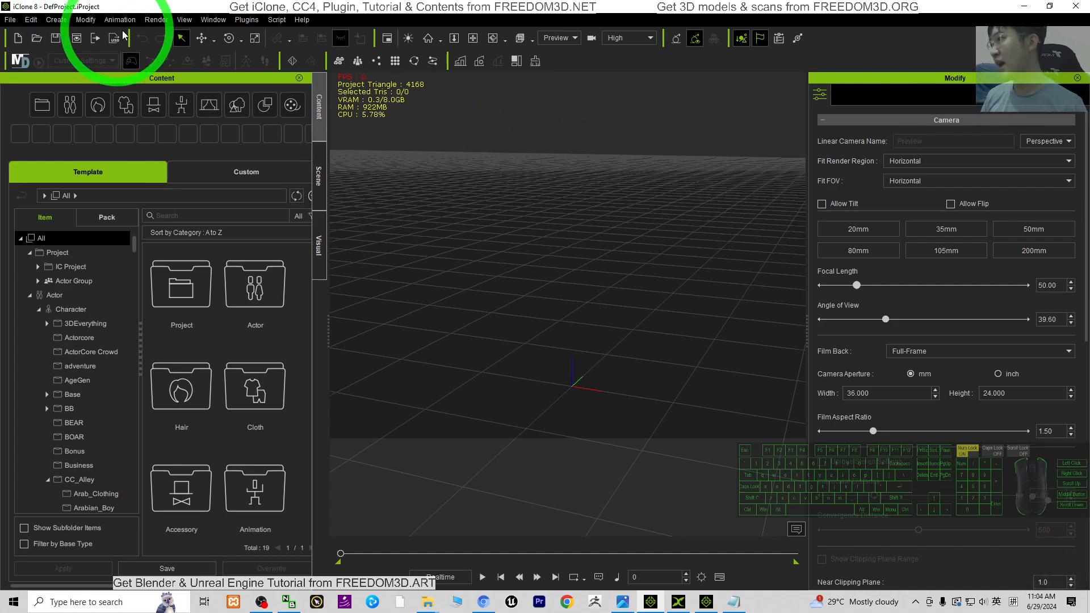
pyautogui.click(68, 20)
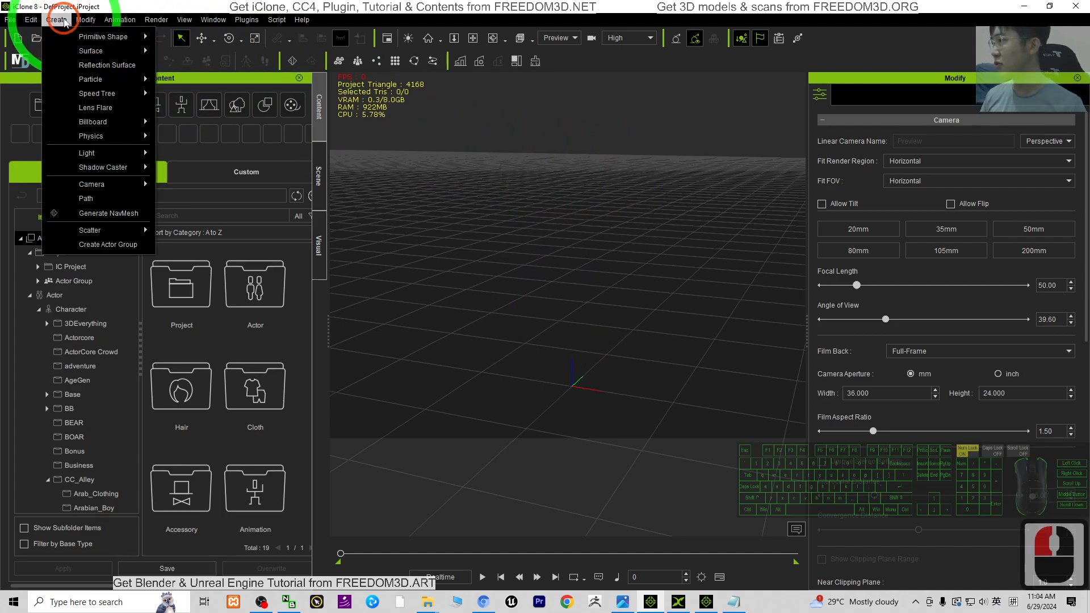
pyautogui.click(126, 233)
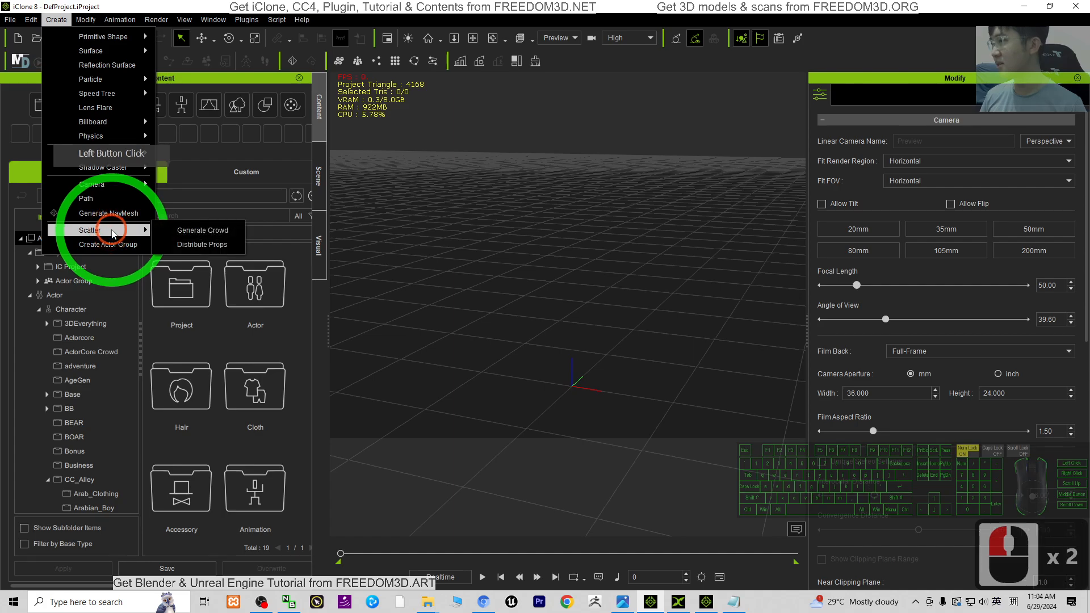
pyautogui.click(203, 230)
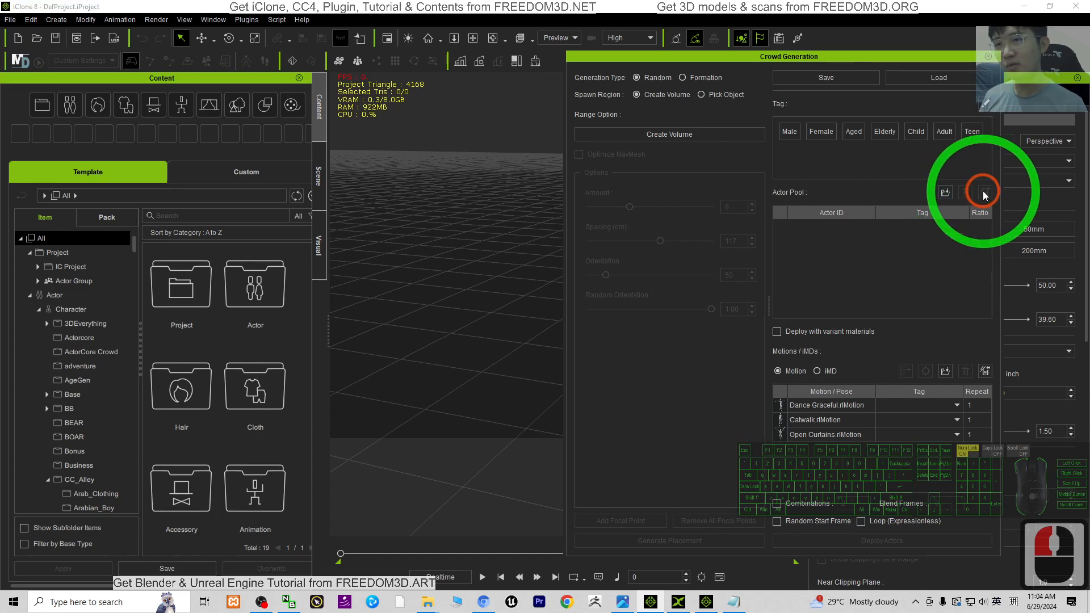
pyautogui.click(985, 370)
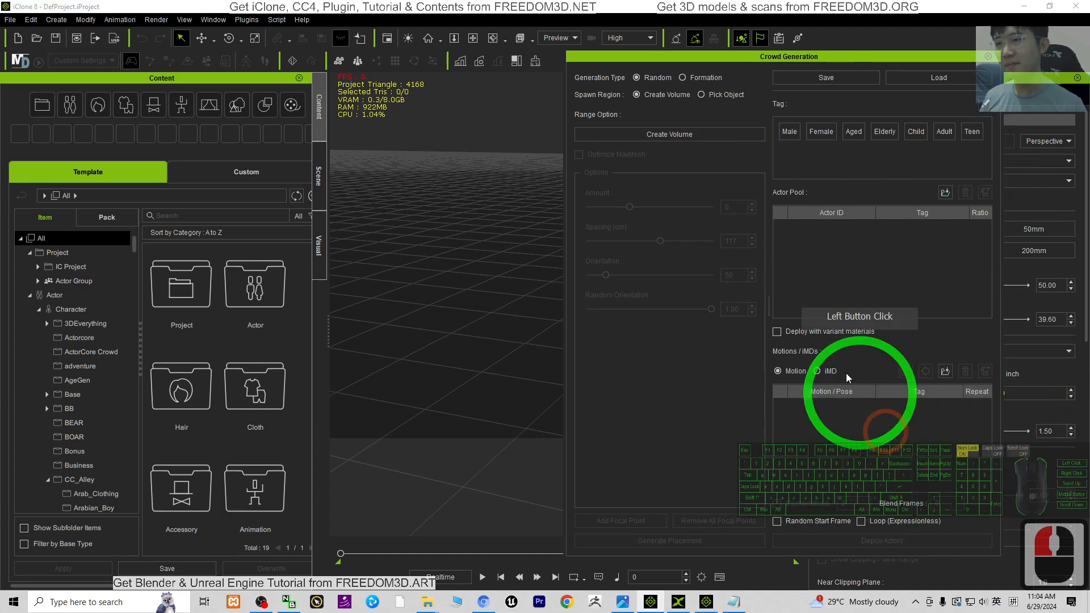
# Step: Create a spawn volume for the random crowd and select it in the scene
pyautogui.click(688, 136)
pyautogui.moveTo(759, 56); pyautogui.dragTo(857, 72)
pyautogui.click(482, 342)
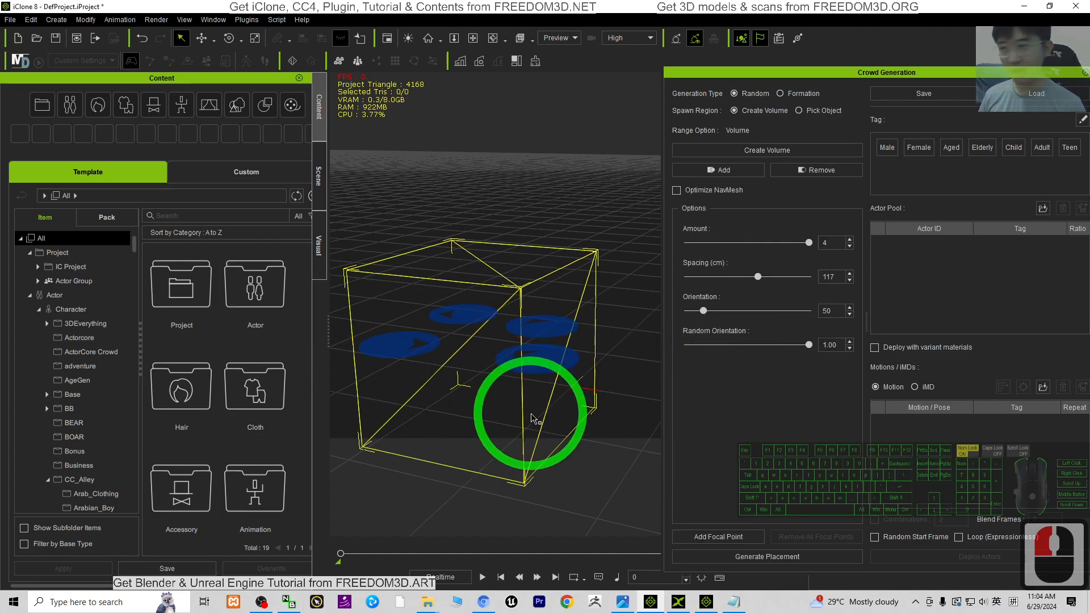
# Step: Scale up the spawn volume so that it covers a larger area of the floor
pyautogui.press('e')
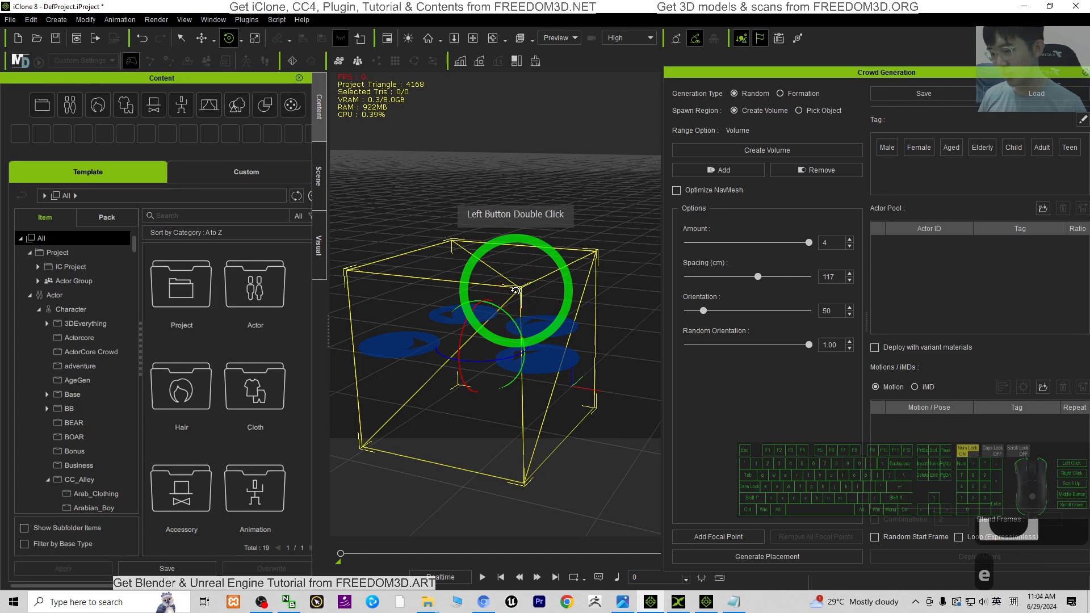
pyautogui.press('r')
pyautogui.moveTo(483, 345); pyautogui.dragTo(595, 499)
pyautogui.scroll(-19, 524, 294)
pyautogui.press('x')
pyautogui.press('c')
pyautogui.moveTo(569, 339); pyautogui.dragTo(510, 244)
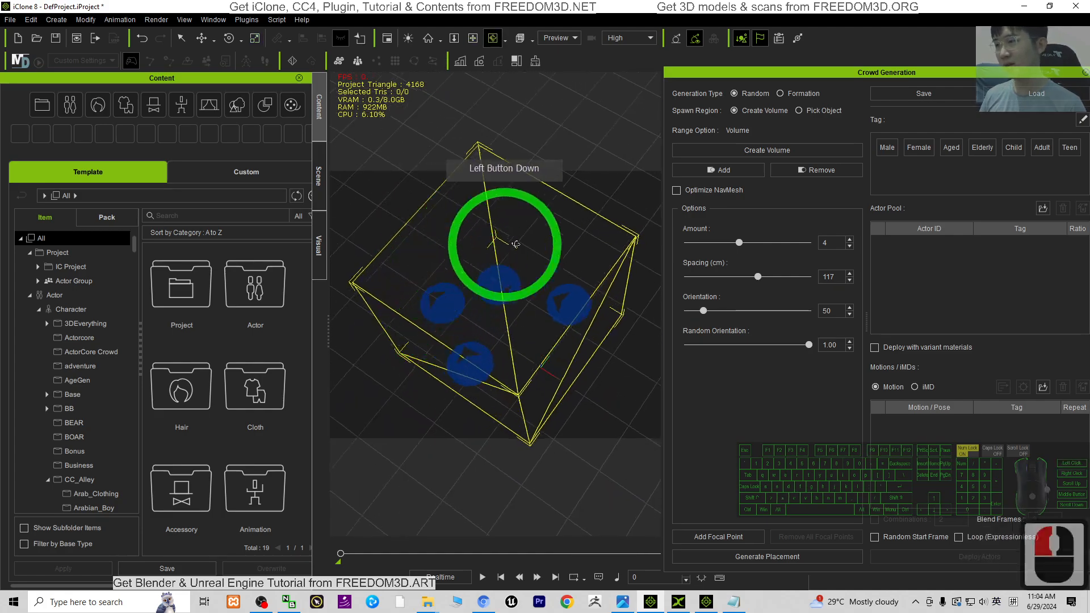
pyautogui.press('e')
pyautogui.press('r')
pyautogui.moveTo(506, 302); pyautogui.dragTo(564, 234)
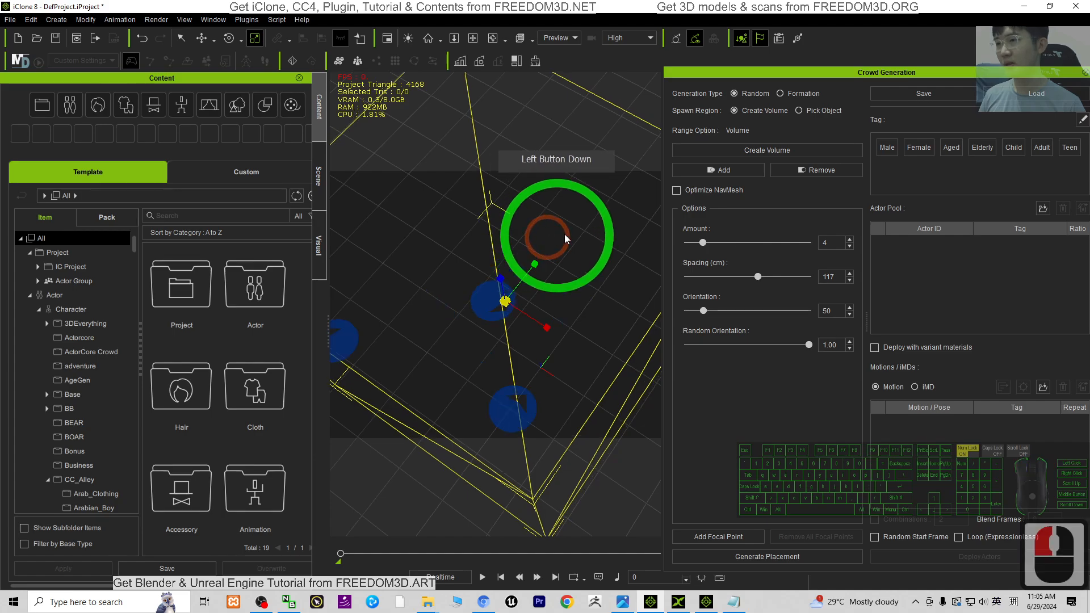
# Step: Set the crowd amount to 8 and check the placement markers inside the volume
pyautogui.moveTo(721, 243); pyautogui.dragTo(727, 246)
pyautogui.scroll(-10, 517, 254)
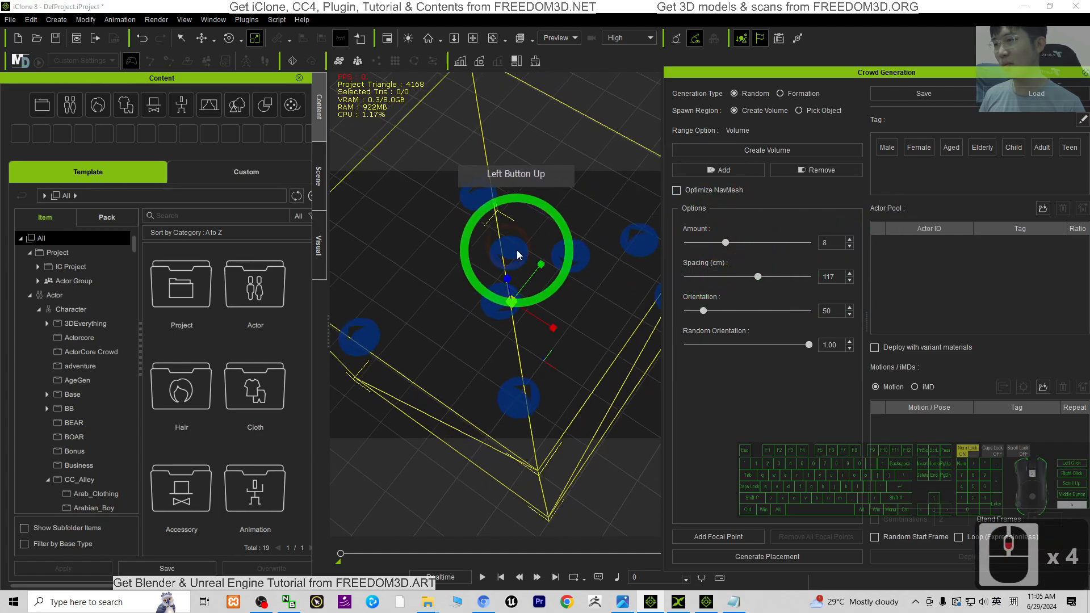
pyautogui.press('x')
pyautogui.press('c')
pyautogui.moveTo(494, 292); pyautogui.dragTo(665, 257)
pyautogui.press('c')
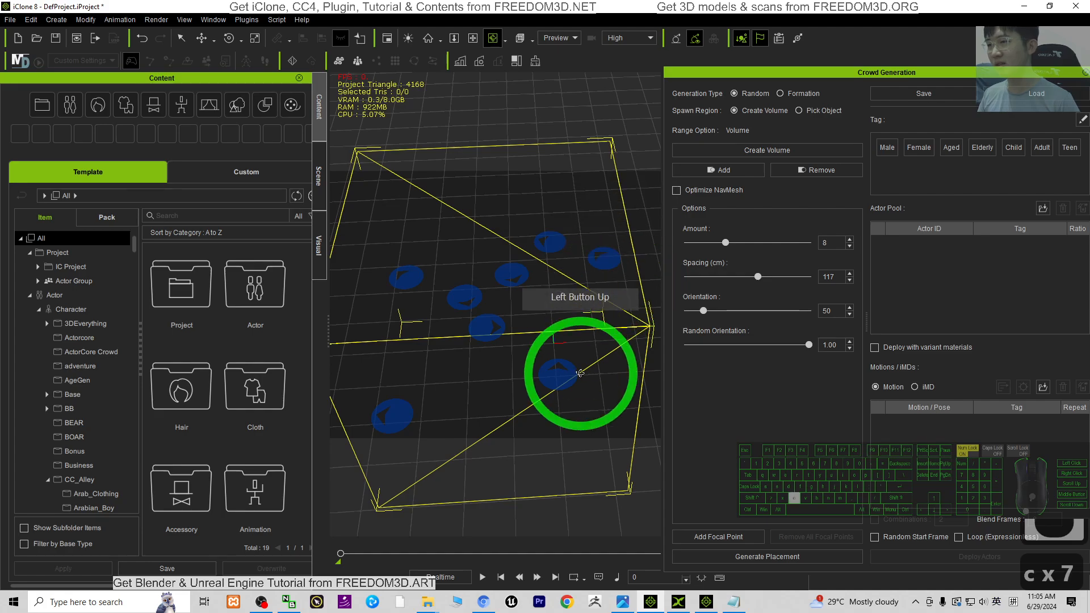
pyautogui.press('c')
pyautogui.moveTo(579, 373); pyautogui.dragTo(641, 286)
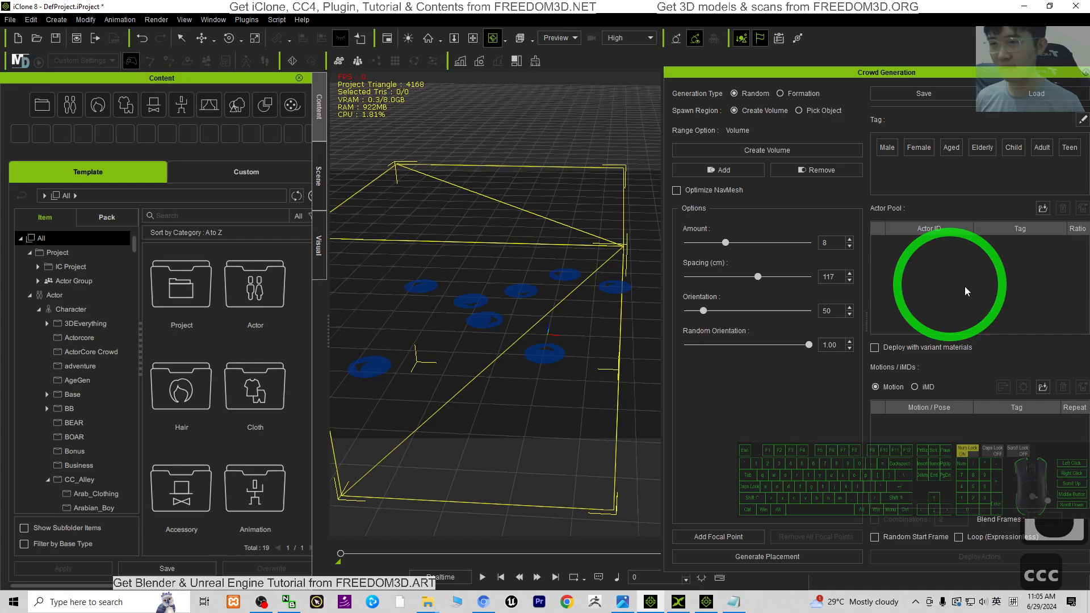
# Step: Add Casual_F_E0001, Casual_F_E0002, Casual_M_E0001 and Casual_M_E0002 from the ActorCore Crowd characters to the actor pool
pyautogui.moveTo(952, 72); pyautogui.dragTo(907, 48)
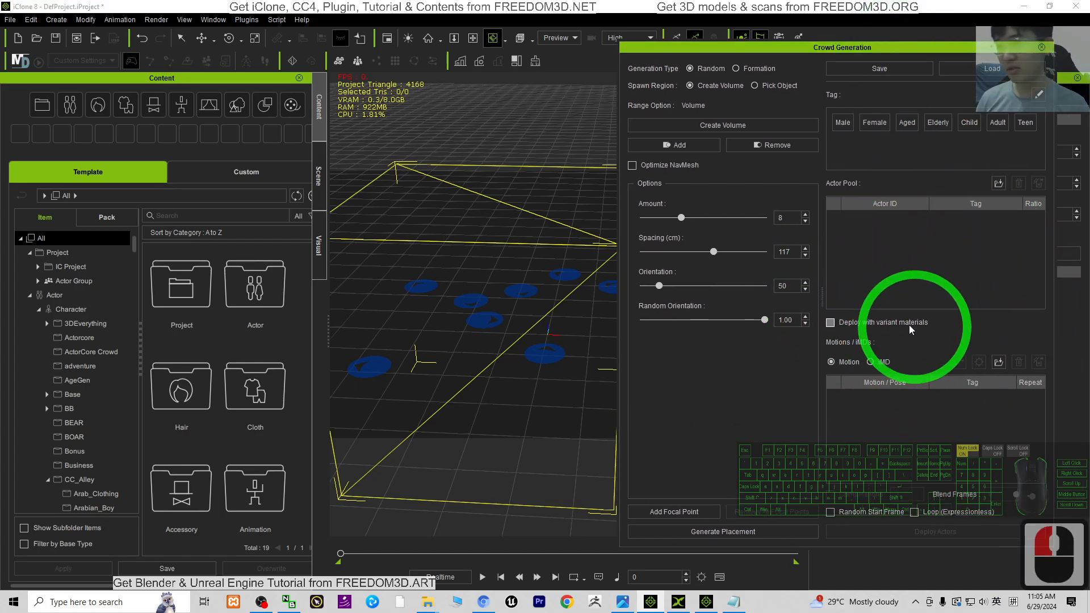
pyautogui.click(75, 109)
pyautogui.click(21, 133)
pyautogui.click(57, 311)
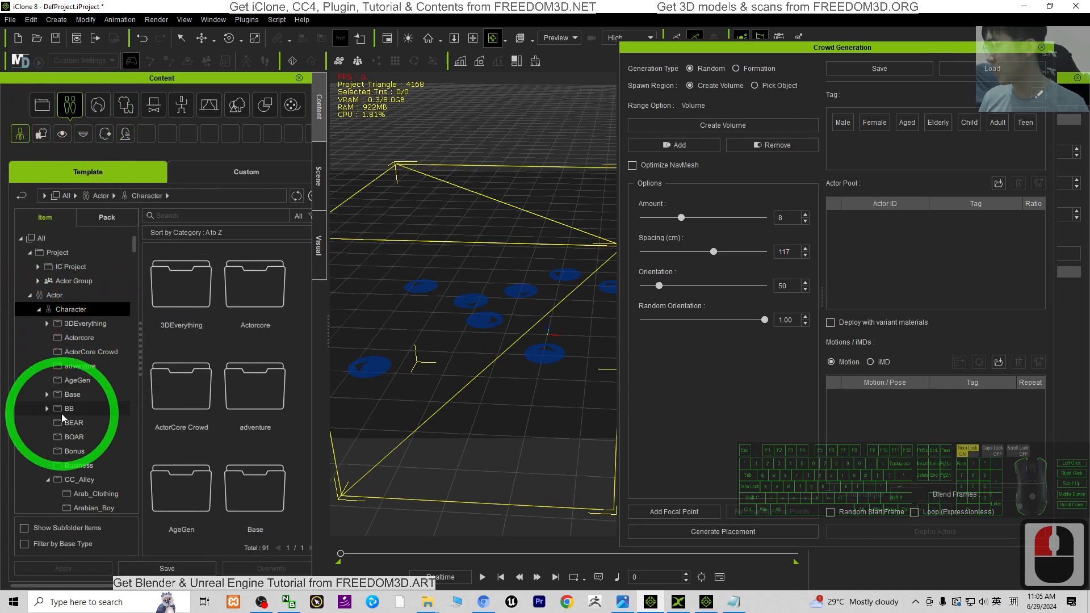
pyautogui.click(75, 339)
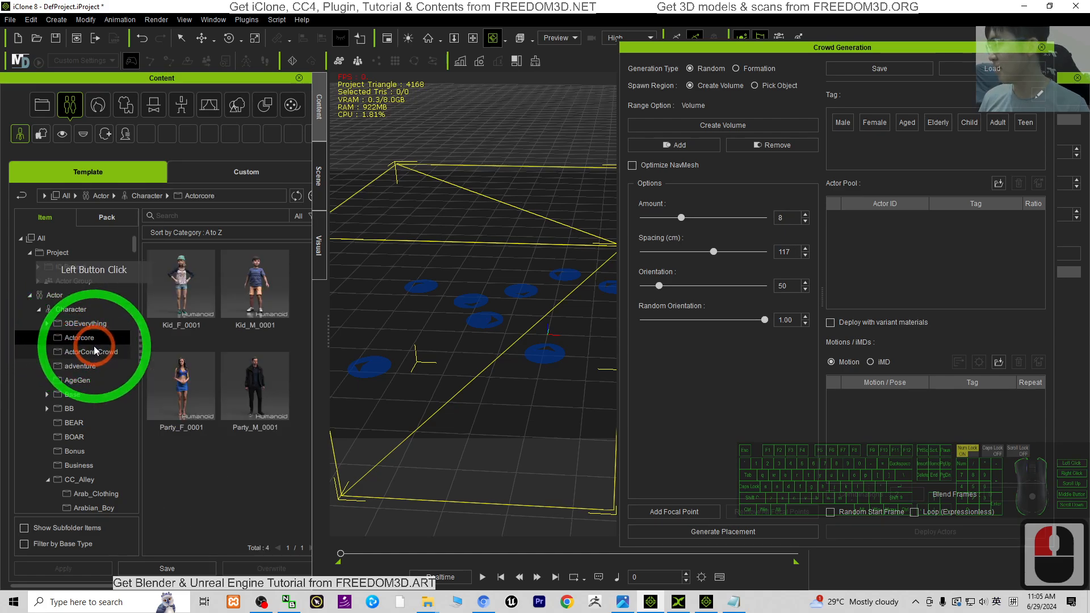
pyautogui.doubleClick(88, 352)
pyautogui.scroll(-5, 254, 396)
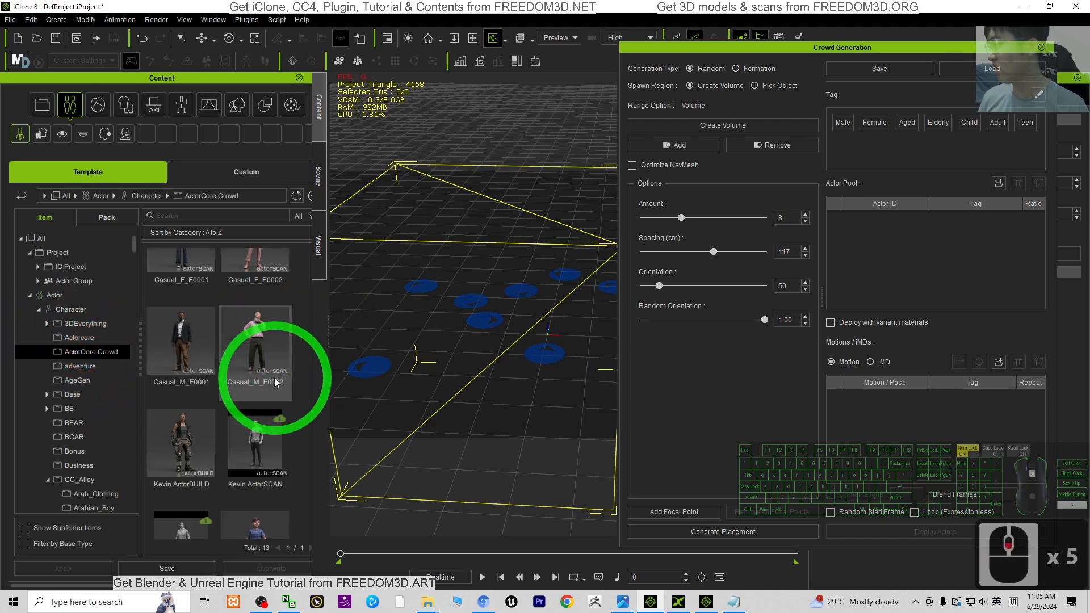
pyautogui.scroll(5, 231, 418)
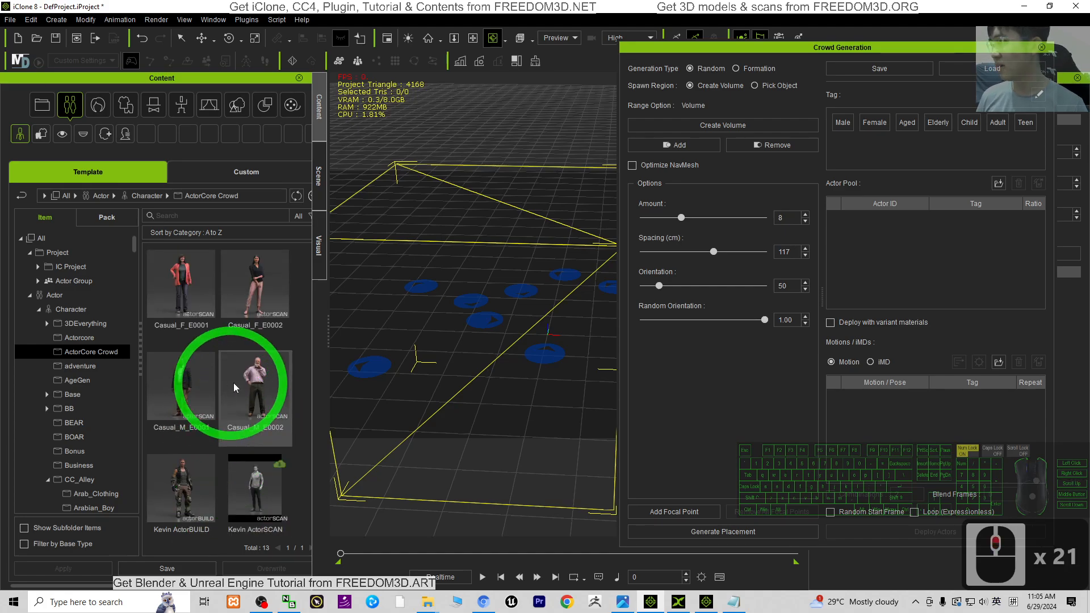
pyautogui.moveTo(202, 292); pyautogui.dragTo(884, 240)
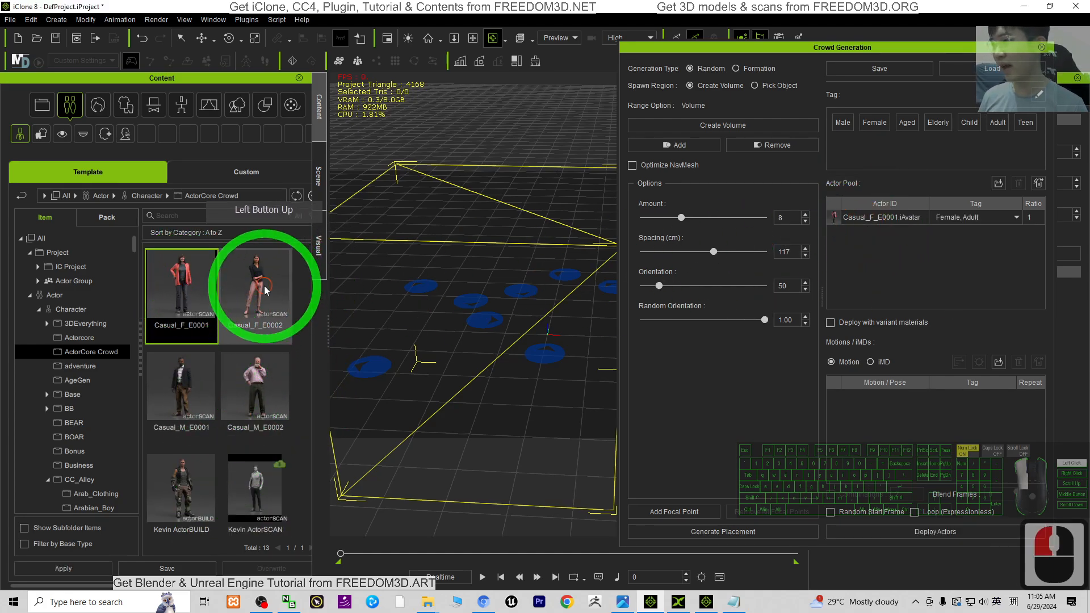
pyautogui.moveTo(280, 284); pyautogui.dragTo(886, 244)
pyautogui.moveTo(168, 388); pyautogui.dragTo(897, 253)
pyautogui.moveTo(267, 390); pyautogui.dragTo(959, 255)
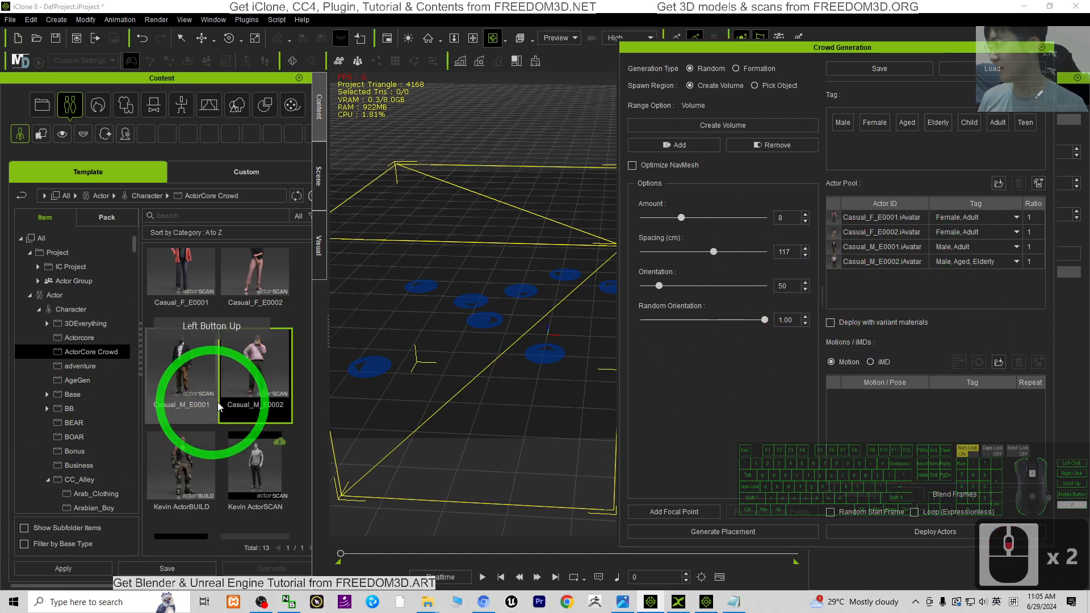
# Step: Add Party_F_0001 and Kid_M_0001 from the Actorcore characters to the actor pool
pyautogui.scroll(-11, 231, 360)
pyautogui.click(81, 339)
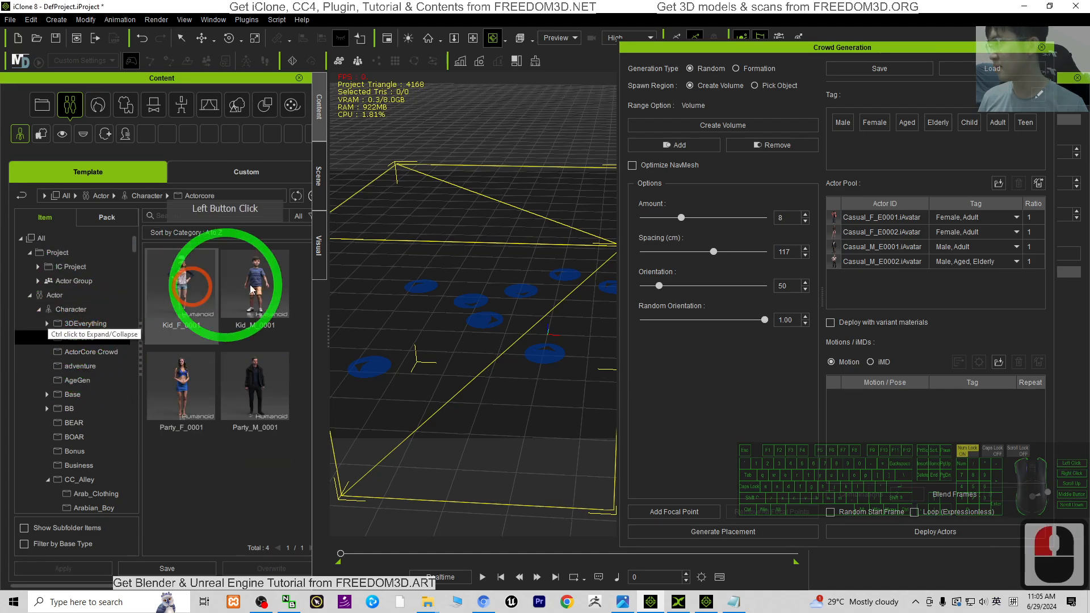
pyautogui.moveTo(176, 374); pyautogui.dragTo(866, 285)
pyautogui.moveTo(256, 279); pyautogui.dragTo(984, 350)
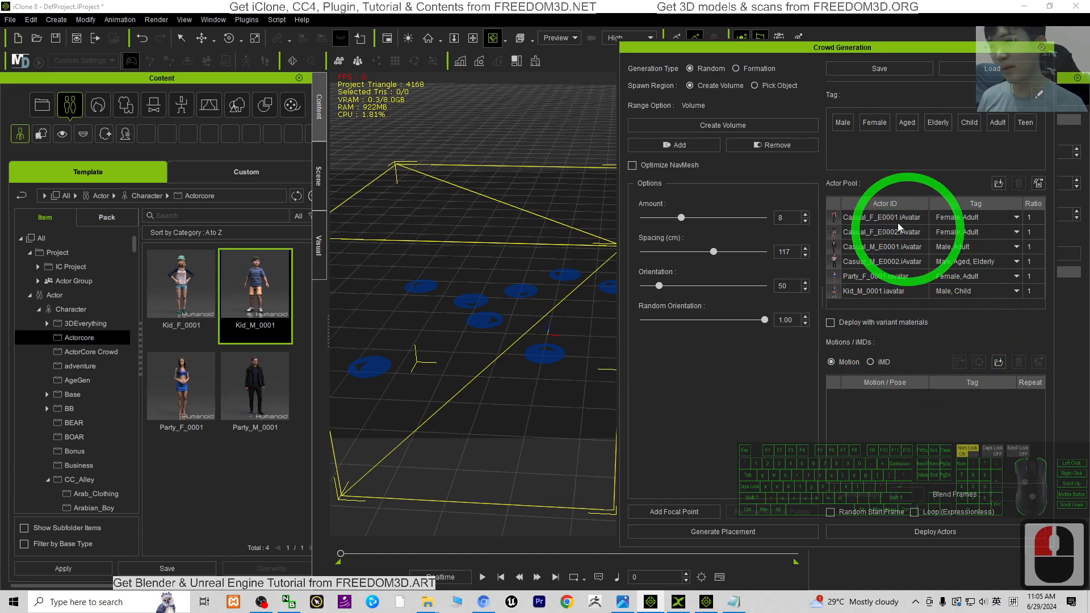
# Step: Set the crowd options to amount 6, spacing 72 cm, orientation 194 and random orientation 1.00
pyautogui.moveTo(470, 367); pyautogui.dragTo(409, 366)
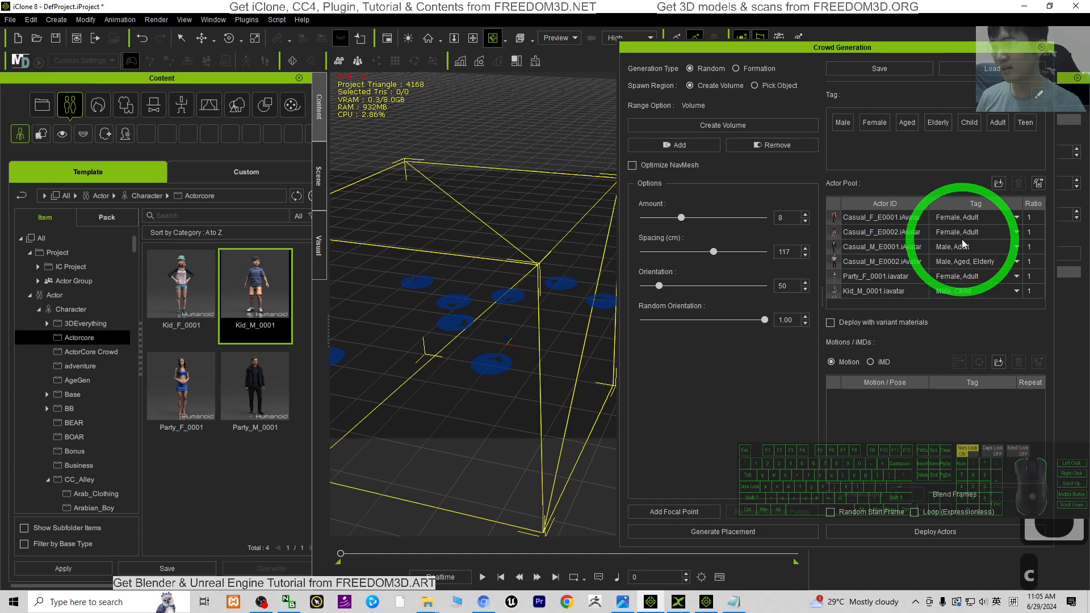
pyautogui.moveTo(481, 302); pyautogui.dragTo(574, 272)
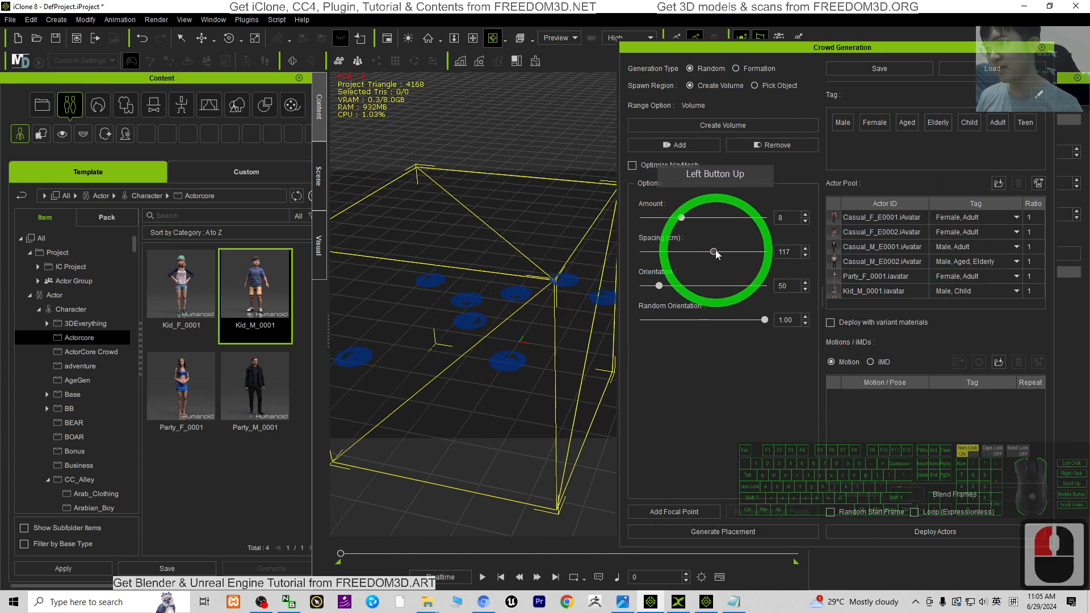
pyautogui.moveTo(717, 254); pyautogui.dragTo(691, 253)
pyautogui.moveTo(511, 373); pyautogui.dragTo(433, 384)
pyautogui.moveTo(691, 252); pyautogui.dragTo(684, 254)
pyautogui.press('c')
pyautogui.moveTo(521, 334)
pyautogui.mouseDown()
pyautogui.moveTo(496, 352)
pyautogui.moveTo(537, 329)
pyautogui.mouseUp()
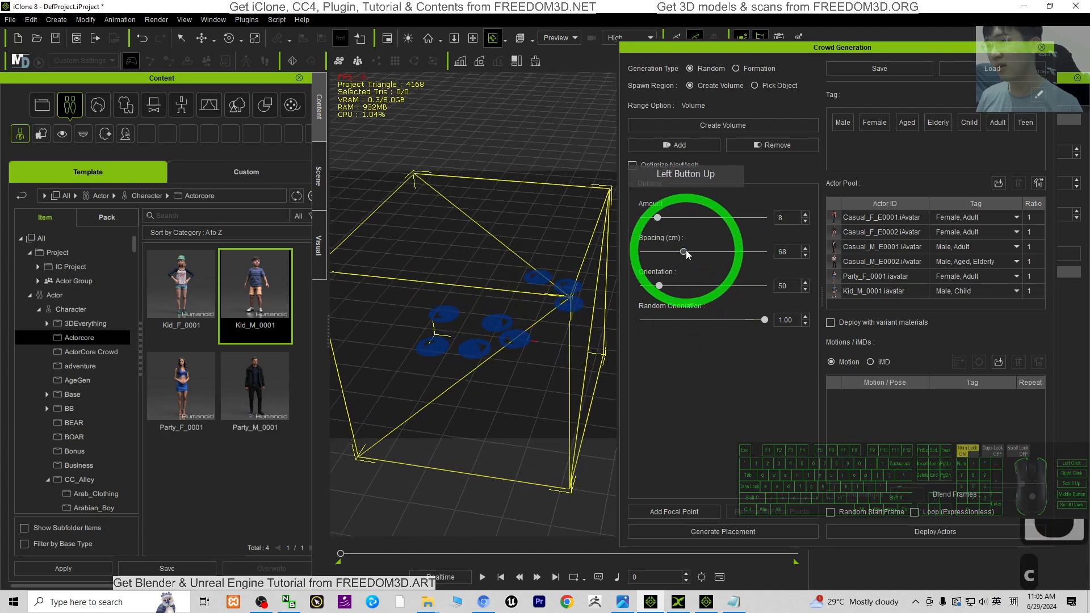
pyautogui.moveTo(689, 255); pyautogui.dragTo(591, 301)
pyautogui.moveTo(764, 320)
pyautogui.mouseDown()
pyautogui.moveTo(568, 332)
pyautogui.moveTo(777, 320)
pyautogui.mouseUp()
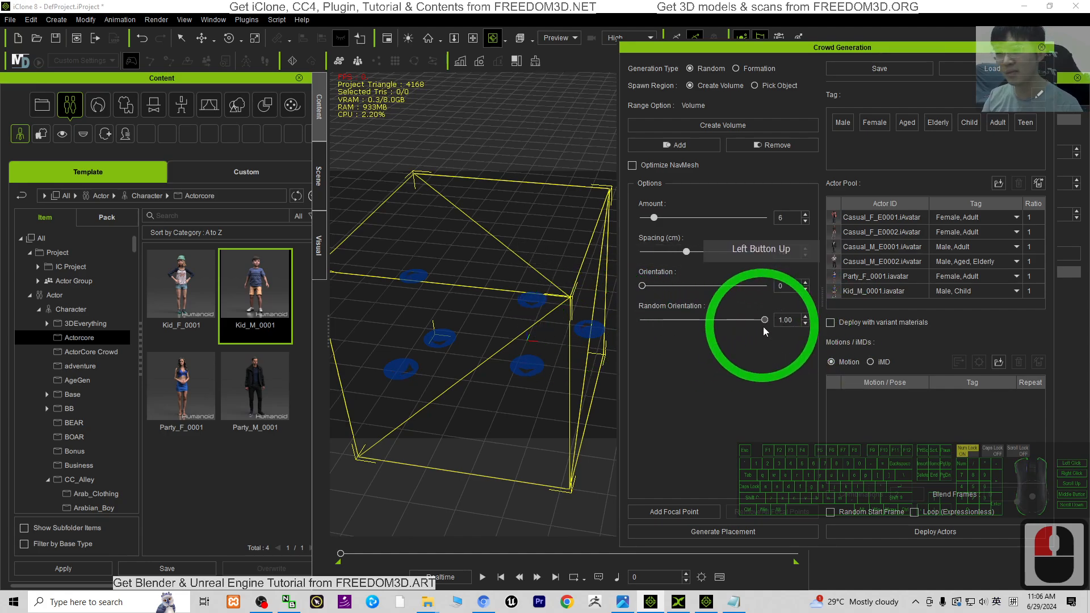
pyautogui.moveTo(642, 286); pyautogui.dragTo(709, 286)
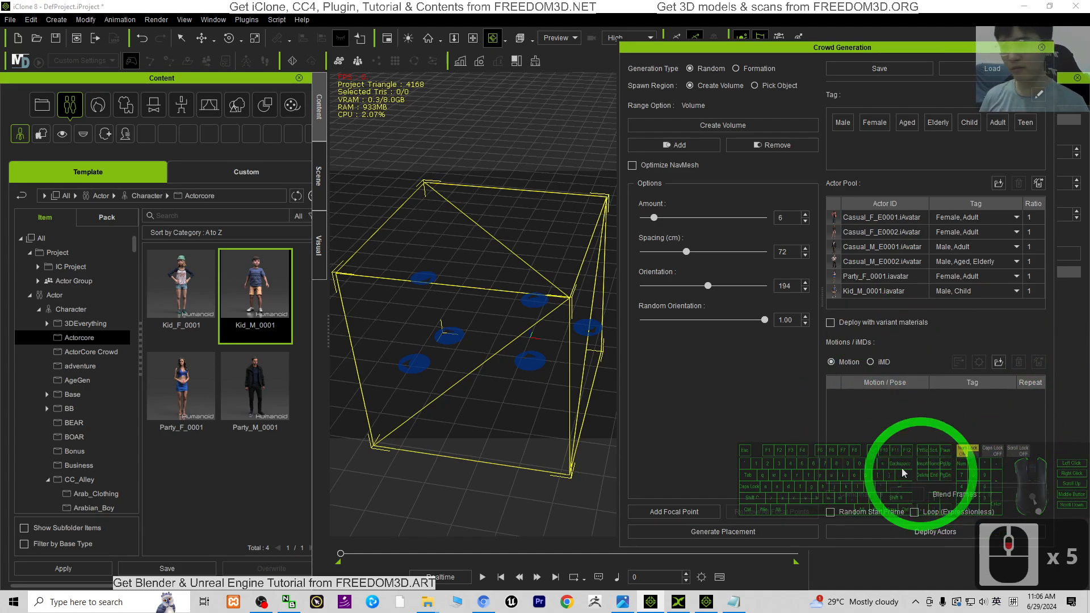
# Step: Add the Change Pose, Dance Graceful and Air Dance motions from the 2.Human Female Perform folder to the motion list and deploy the actors
pyautogui.click(188, 107)
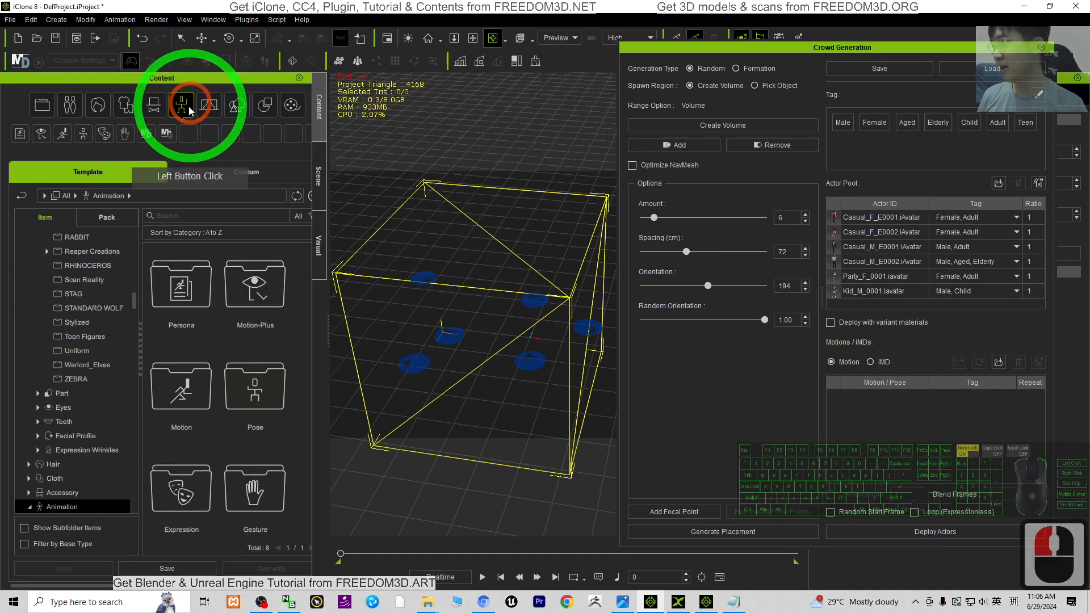
pyautogui.scroll(-11, 44, 409)
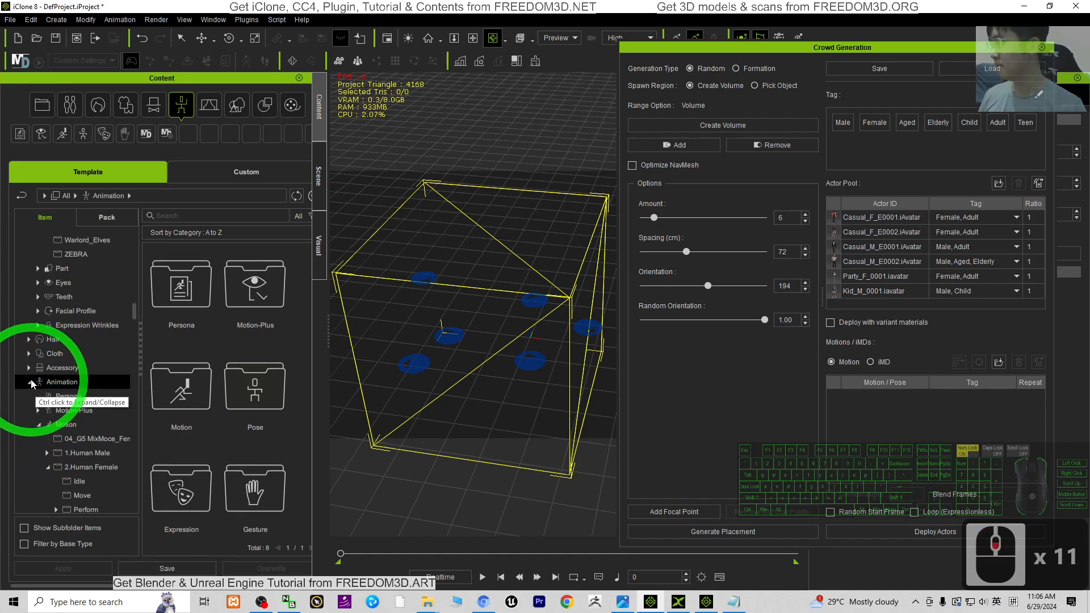
pyautogui.scroll(-9, 32, 385)
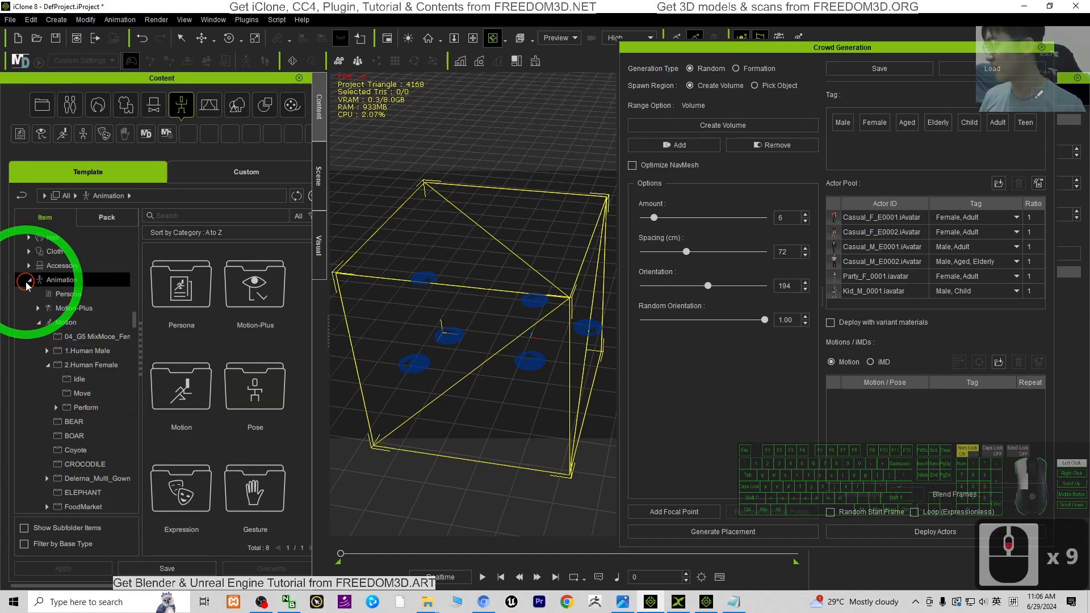
pyautogui.scroll(-5, 81, 397)
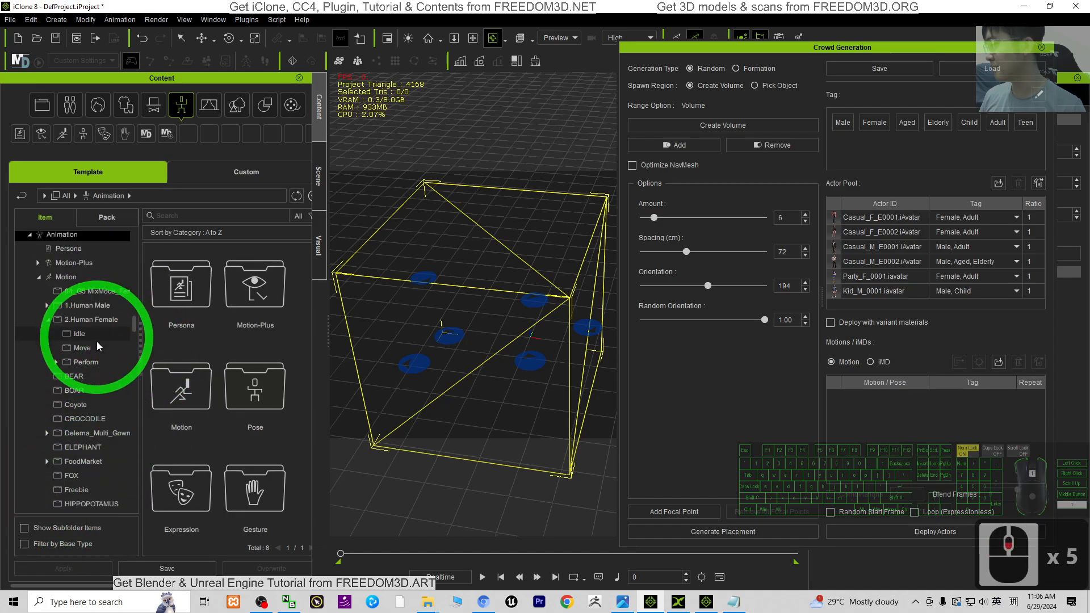
pyautogui.scroll(-3, 102, 363)
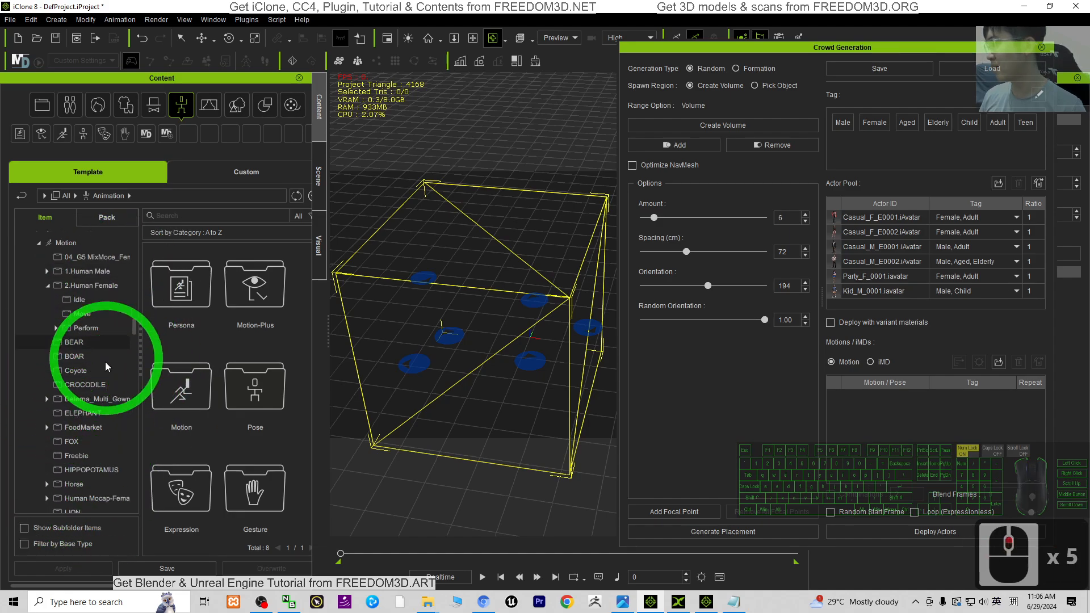
pyautogui.scroll(3, 85, 318)
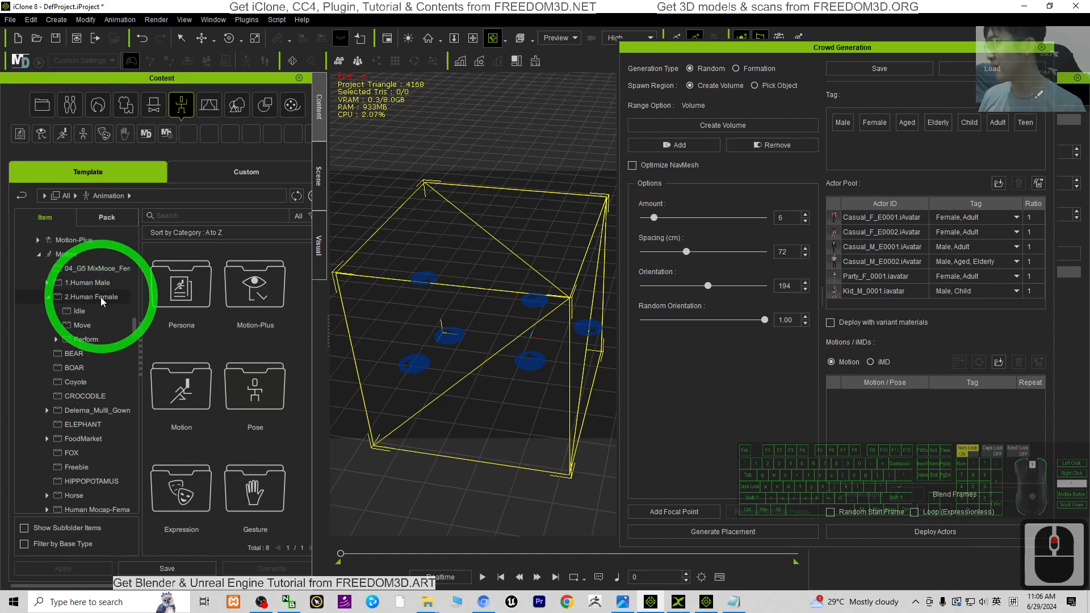
pyautogui.click(84, 362)
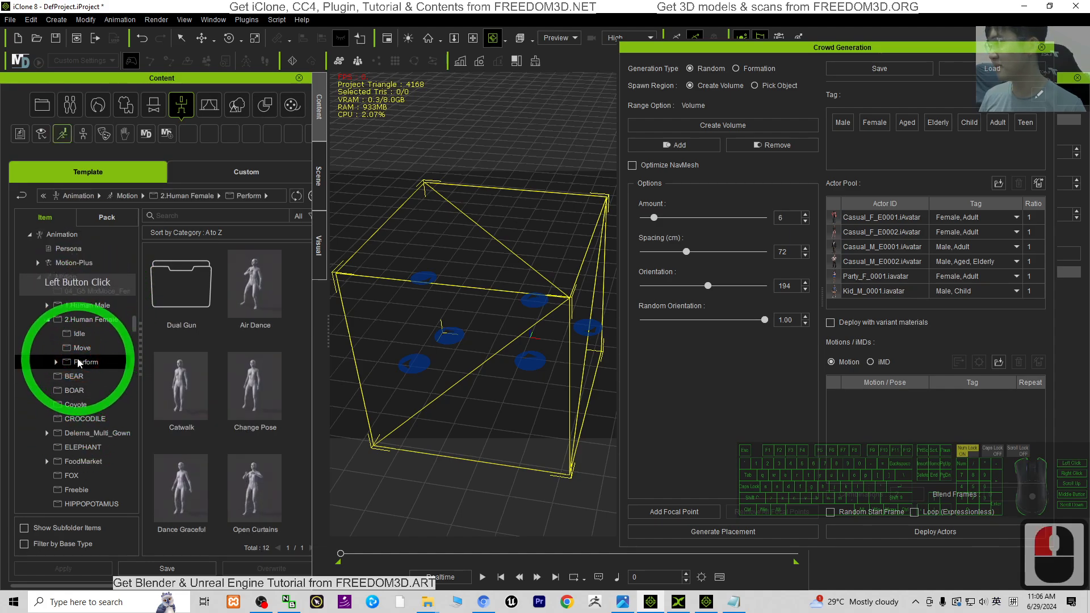
pyautogui.moveTo(256, 390); pyautogui.dragTo(907, 432)
pyautogui.moveTo(182, 499); pyautogui.dragTo(936, 451)
pyautogui.moveTo(254, 283); pyautogui.dragTo(933, 454)
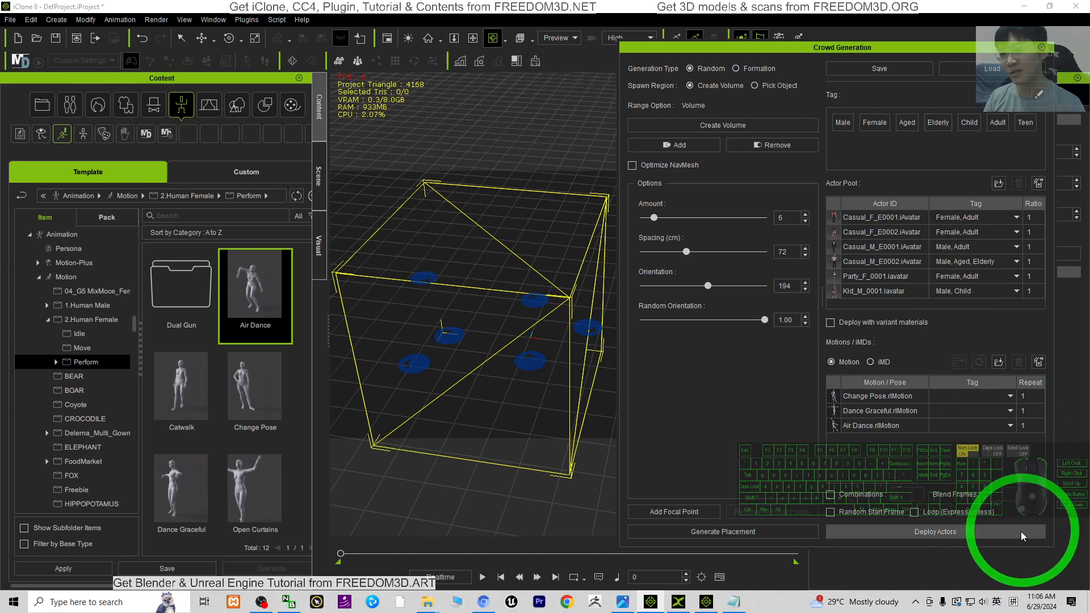
pyautogui.click(911, 534)
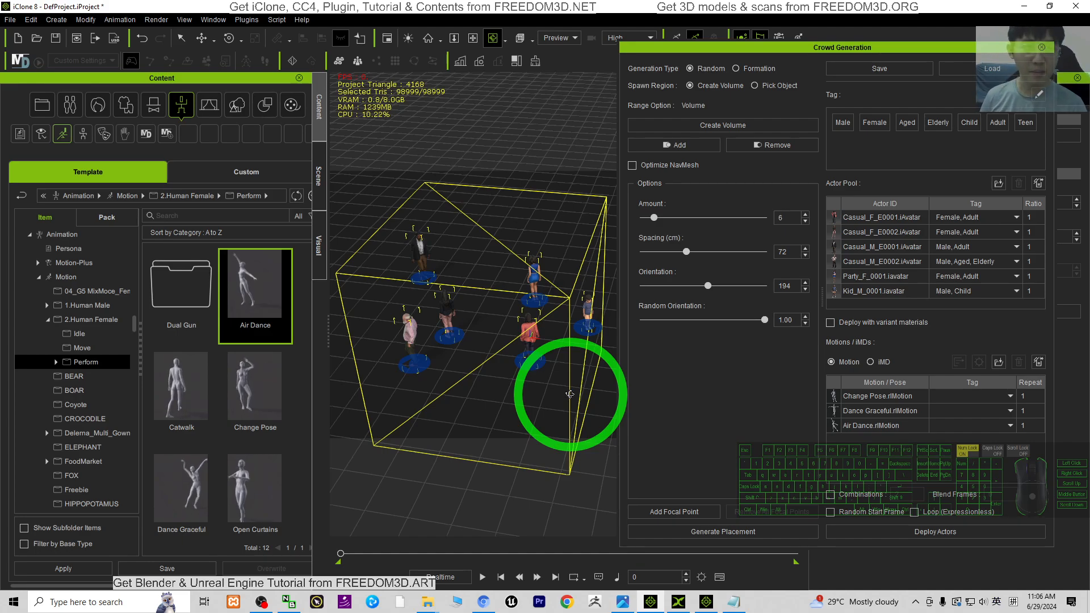
# Step: Inspect the deployed crowd in the viewport and the scene object list, and check the iClone 7 window
pyautogui.moveTo(569, 394); pyautogui.dragTo(566, 418)
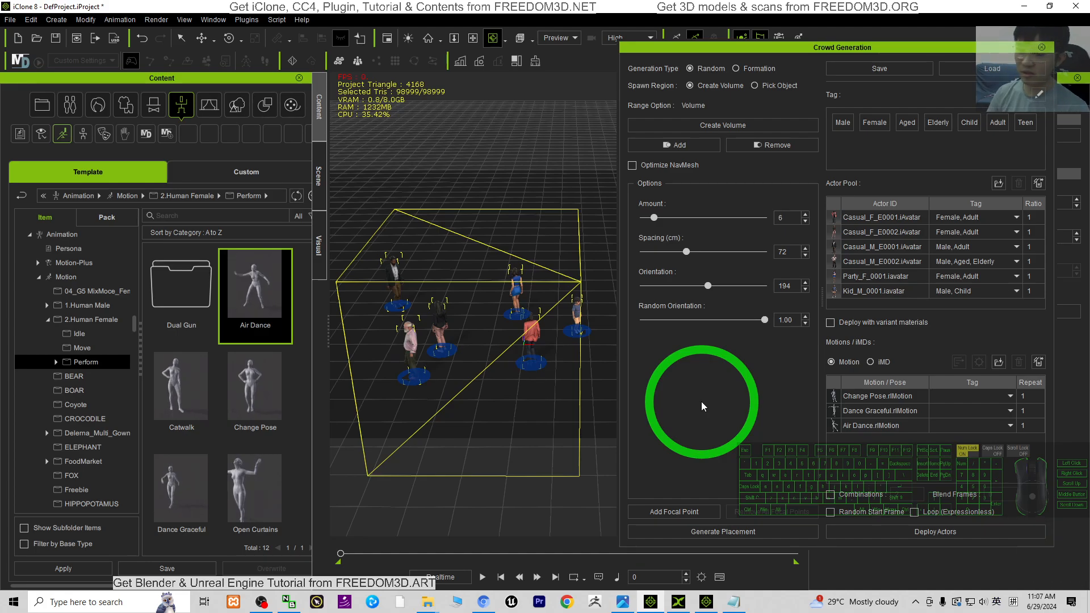
pyautogui.moveTo(543, 412); pyautogui.dragTo(492, 329)
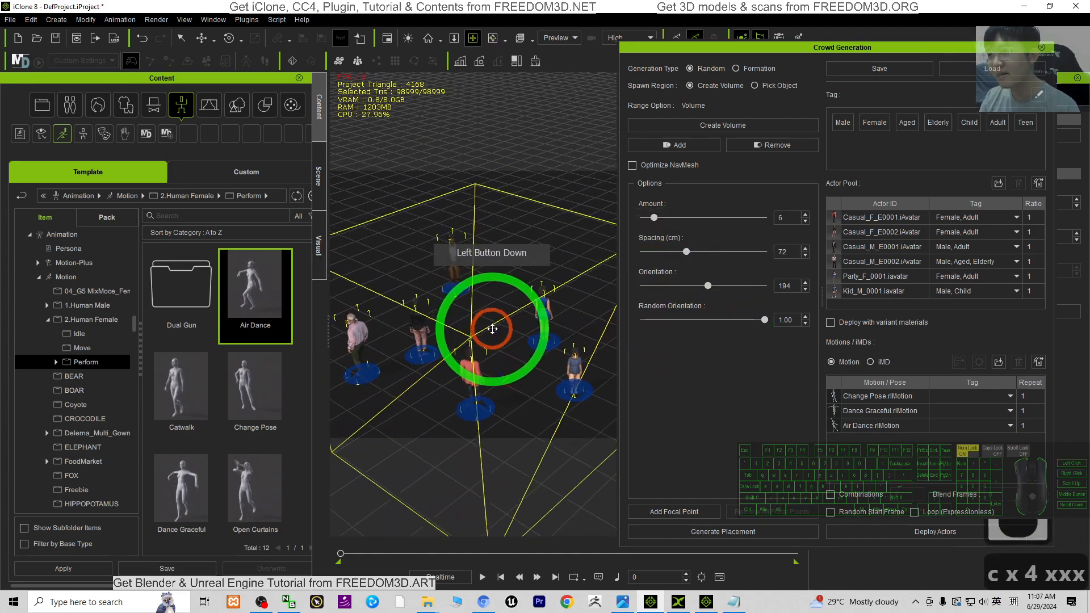
pyautogui.click(318, 176)
pyautogui.click(194, 337)
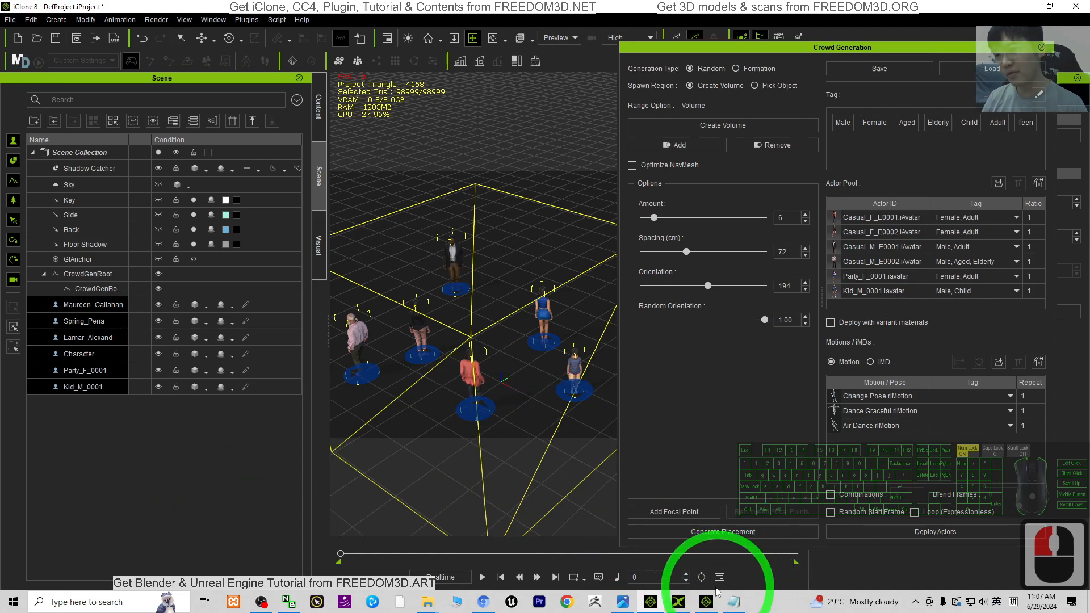
pyautogui.click(707, 603)
pyautogui.click(431, 348)
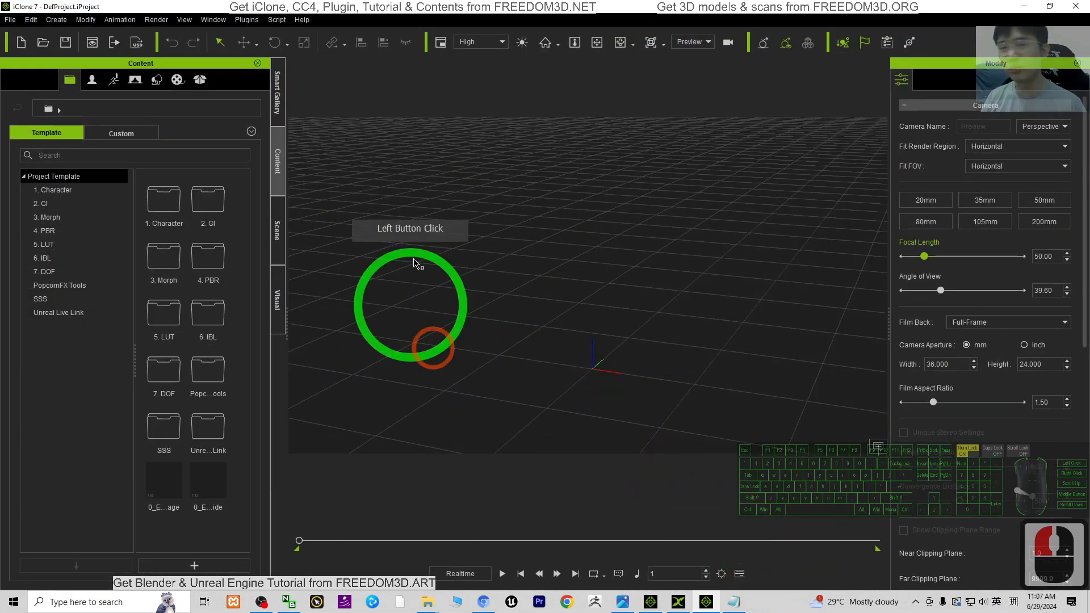
pyautogui.click(1025, 8)
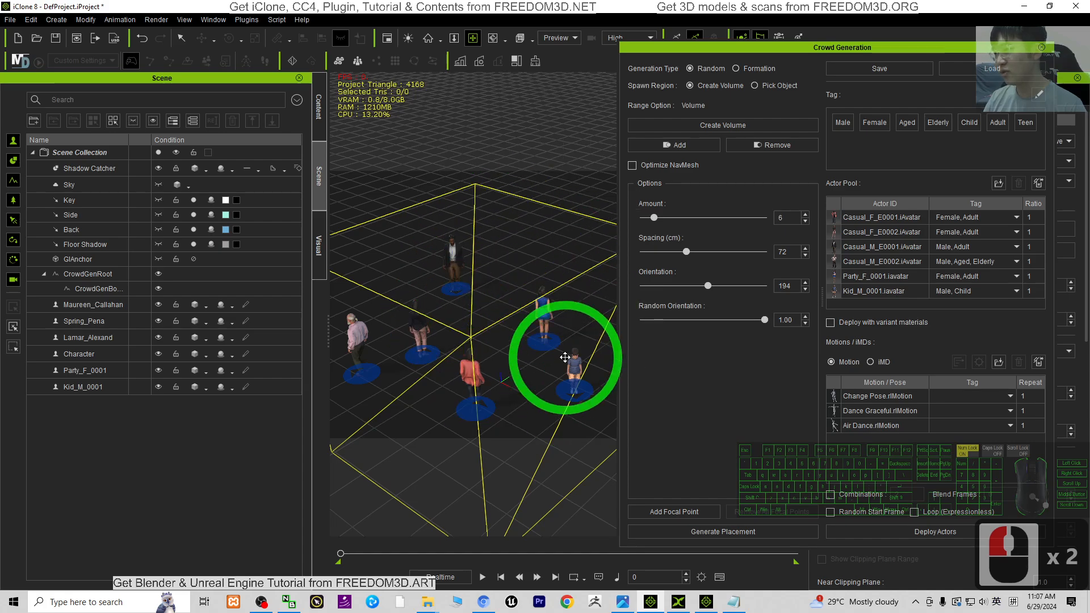
# Step: Select all six crowd characters together in the scene object list
pyautogui.click(79, 306)
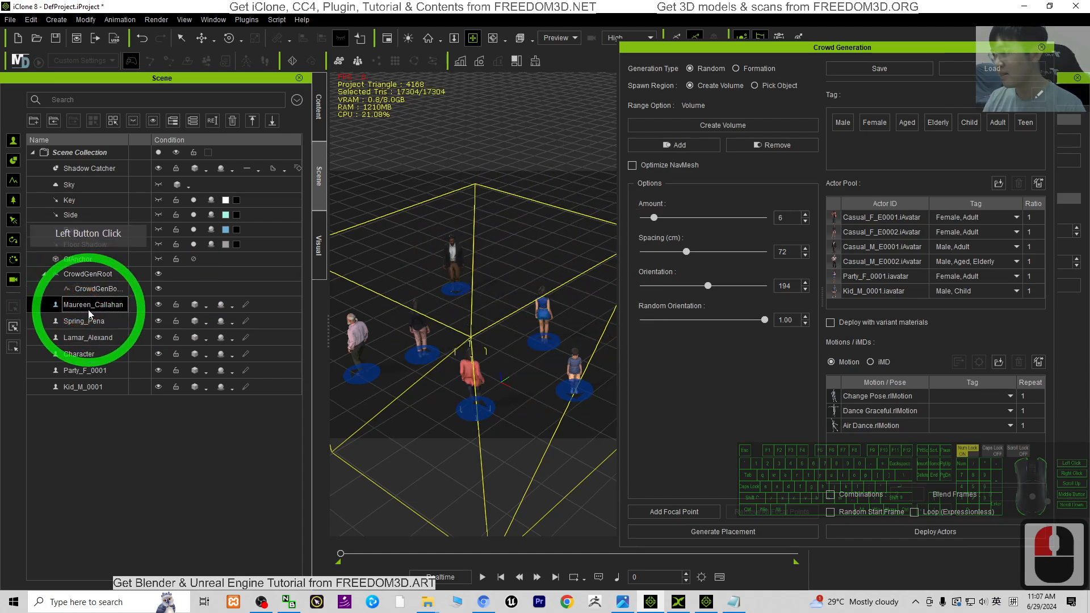
pyautogui.click(321, 177)
pyautogui.click(83, 319)
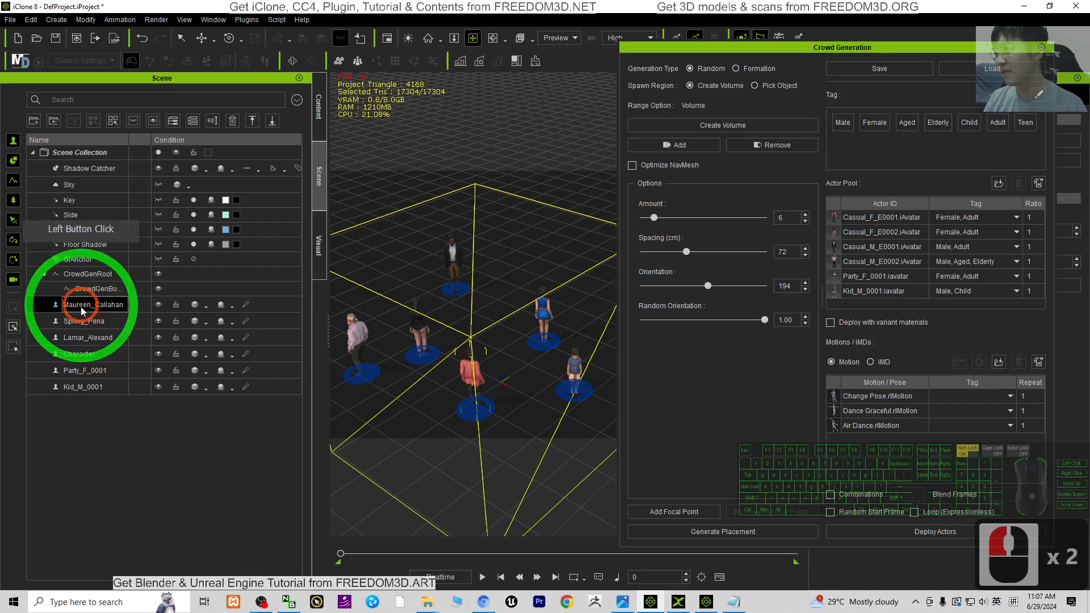
pyautogui.keyDown('ctrl'); pyautogui.click(82, 337); pyautogui.keyUp('ctrl')
pyautogui.keyDown('ctrl'); pyautogui.click(82, 353); pyautogui.keyUp('ctrl')
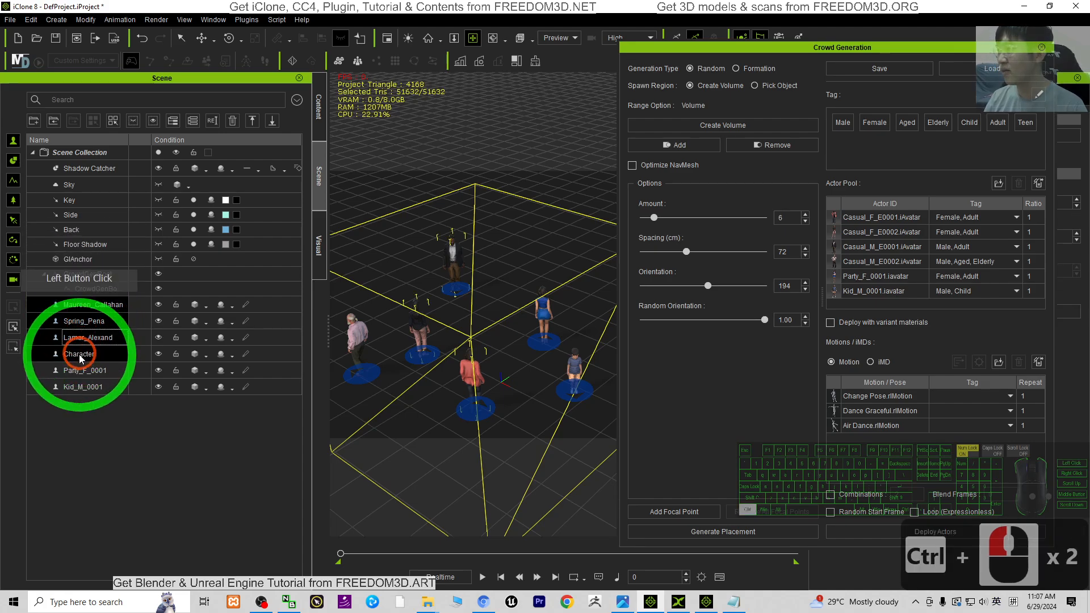
pyautogui.keyDown('ctrl'); pyautogui.click(83, 370); pyautogui.keyUp('ctrl')
pyautogui.keyDown('ctrl'); pyautogui.click(82, 387); pyautogui.keyUp('ctrl')
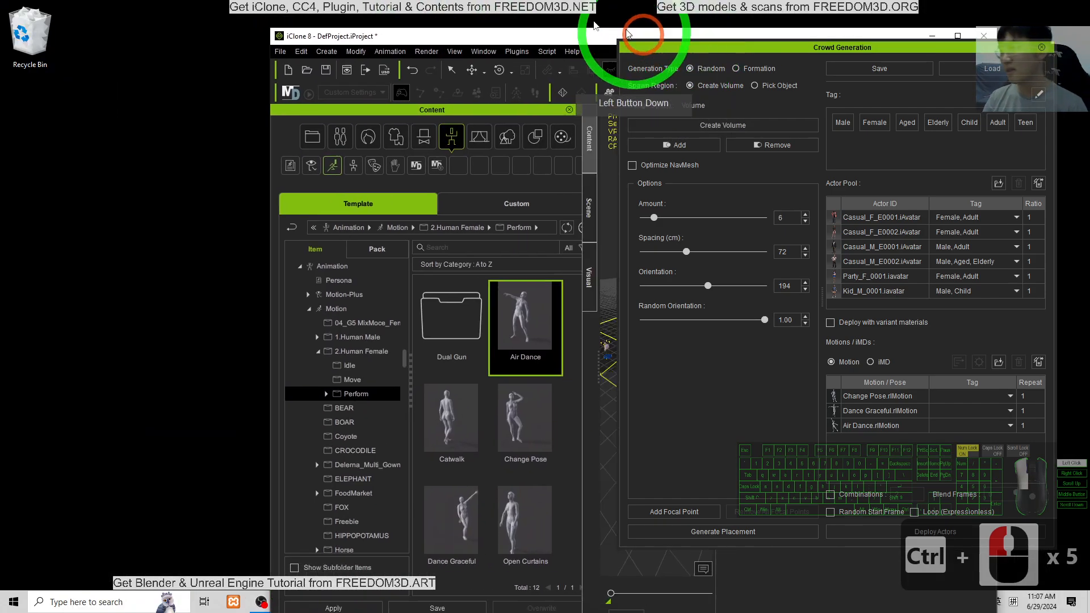
# Step: Close the Crowd Generation settings and show the scene object list
pyautogui.click(1042, 54)
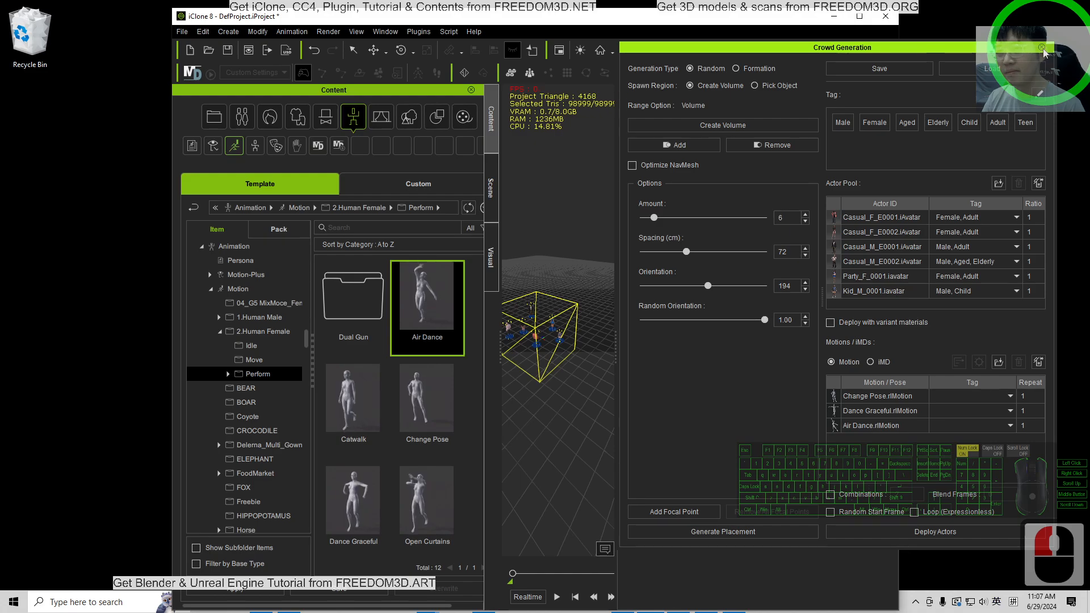
pyautogui.click(1042, 49)
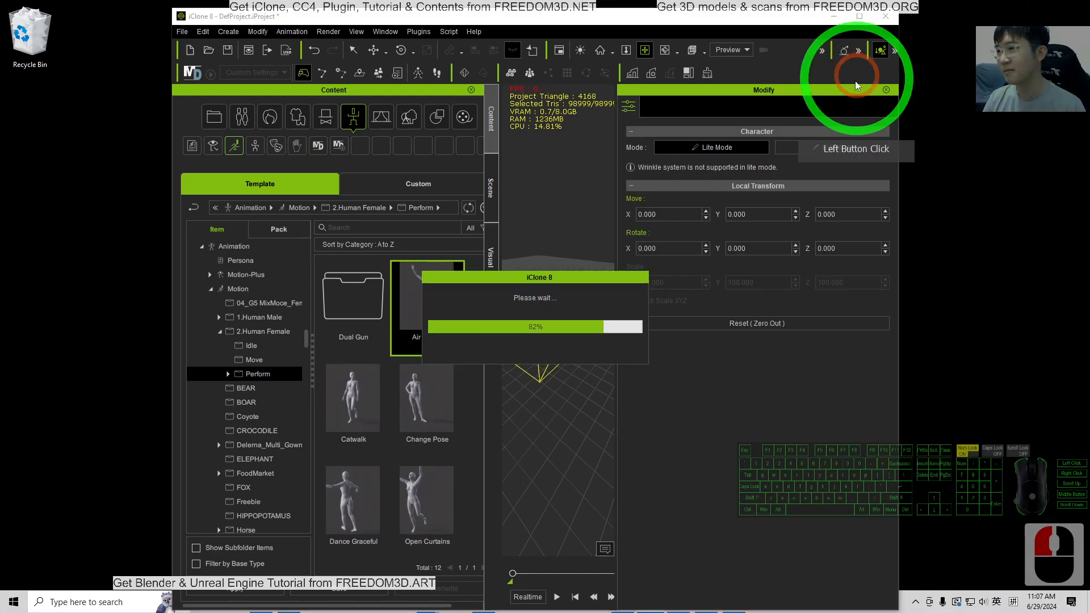
pyautogui.click(490, 187)
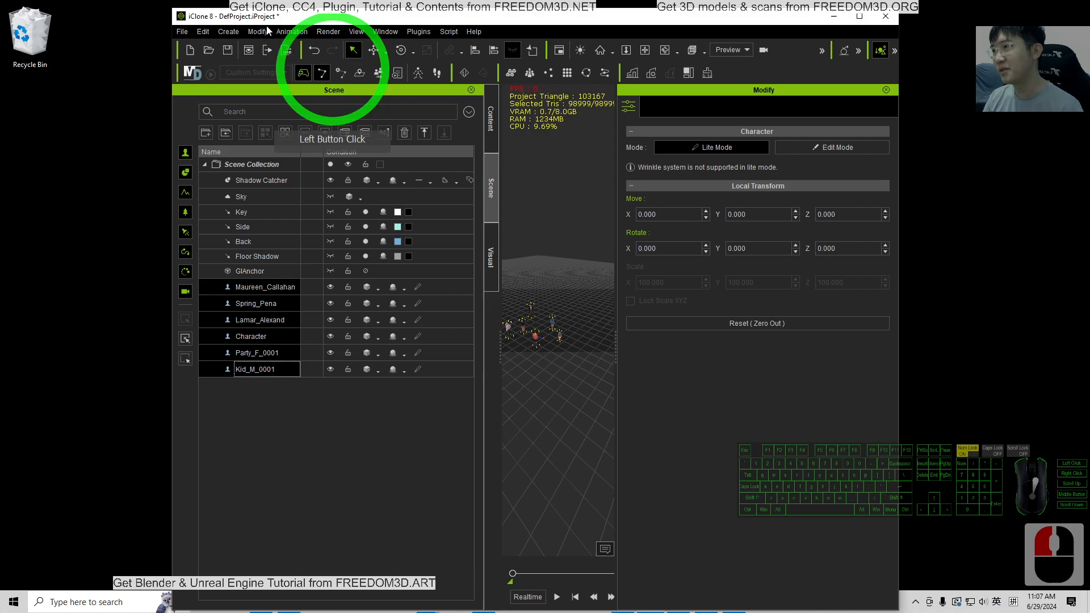
pyautogui.click(182, 31)
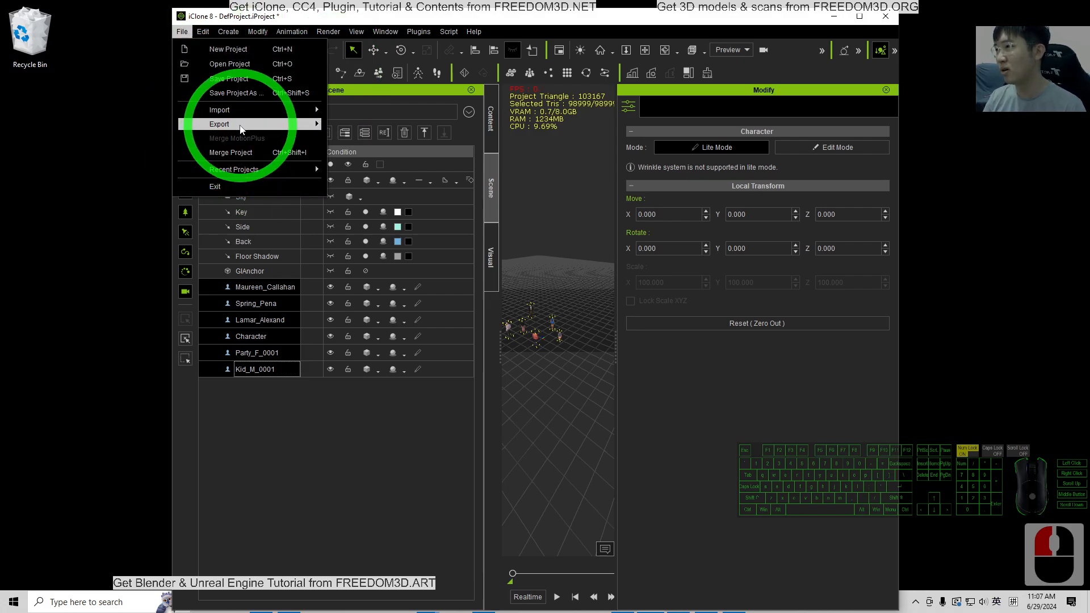
pyautogui.click(241, 125)
pyautogui.click(372, 125)
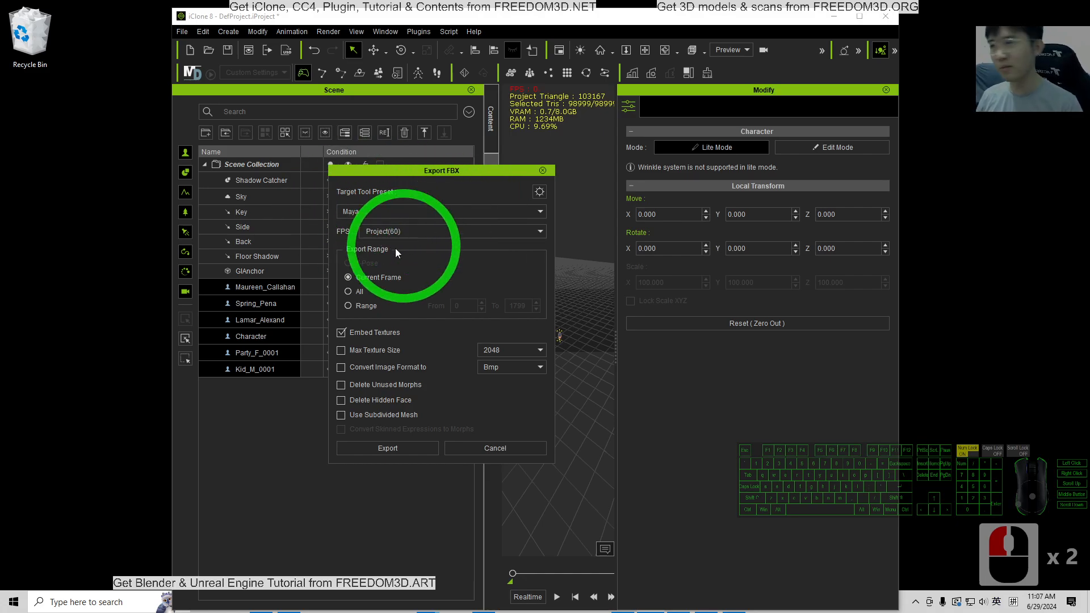
pyautogui.click(348, 278)
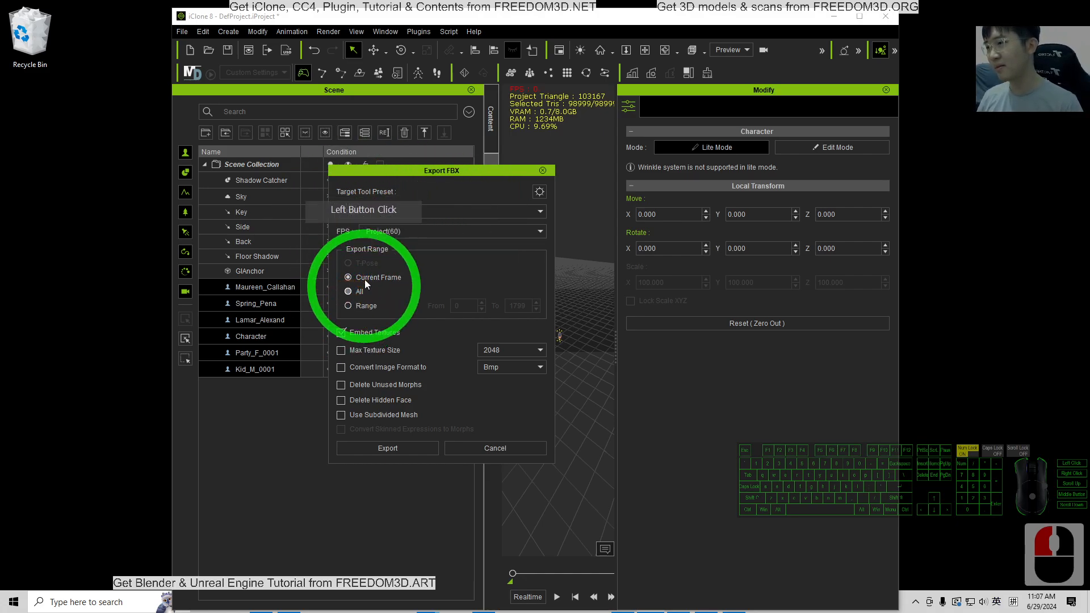
pyautogui.click(543, 170)
# Step: Play back the crowd animation and shorten the project's playback range to end at frame 534
pyautogui.click(866, 19)
pyautogui.scroll(6, 642, 260)
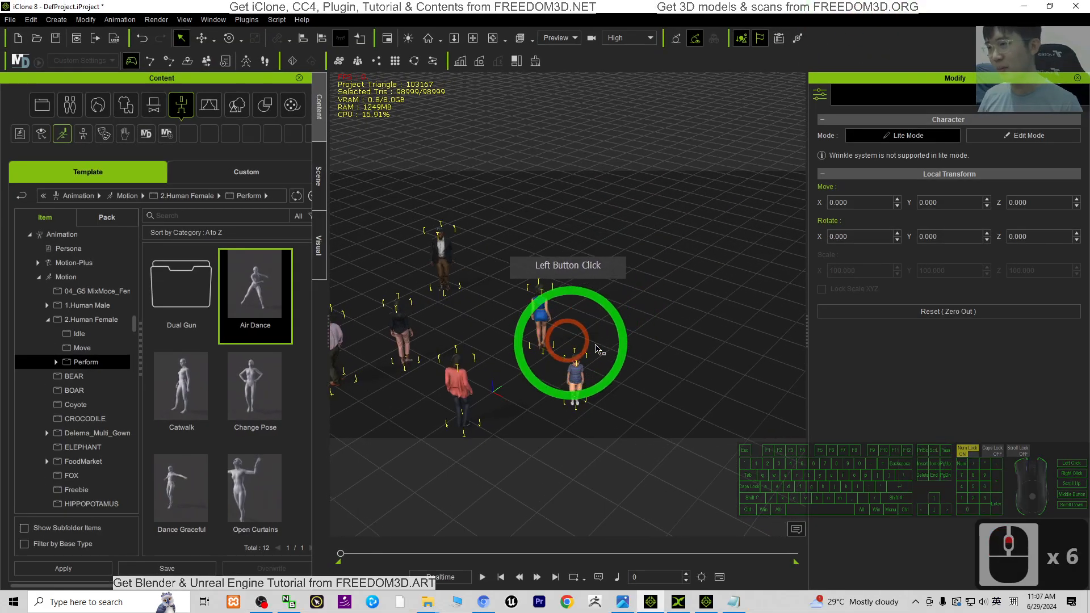
pyautogui.press('x')
pyautogui.moveTo(601, 347); pyautogui.dragTo(727, 271)
pyautogui.press('c')
pyautogui.click(482, 577)
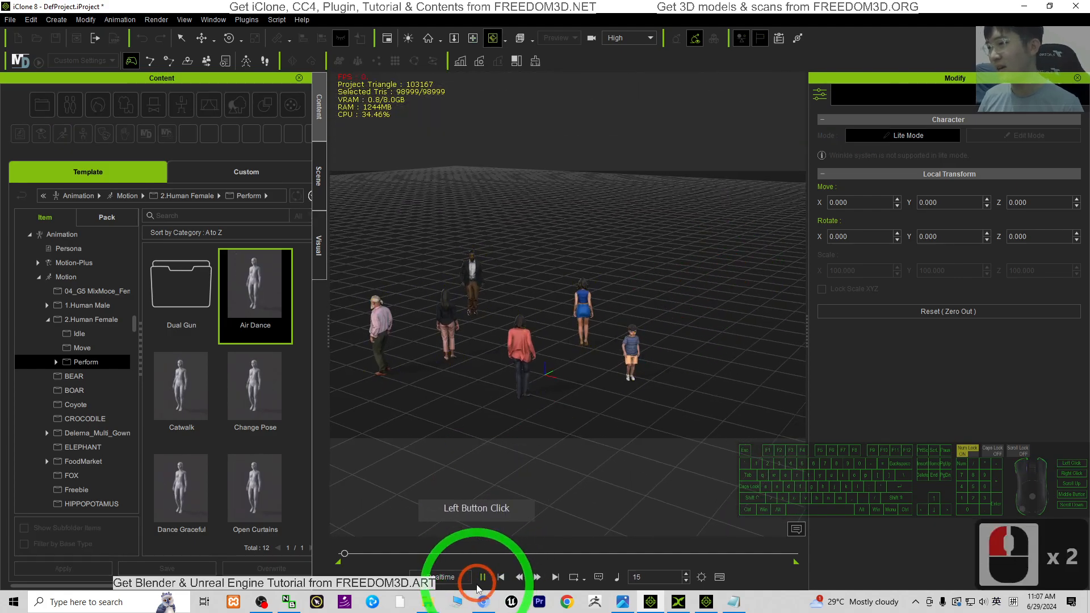
pyautogui.press('x')
pyautogui.moveTo(525, 391); pyautogui.dragTo(558, 392)
pyautogui.press('c')
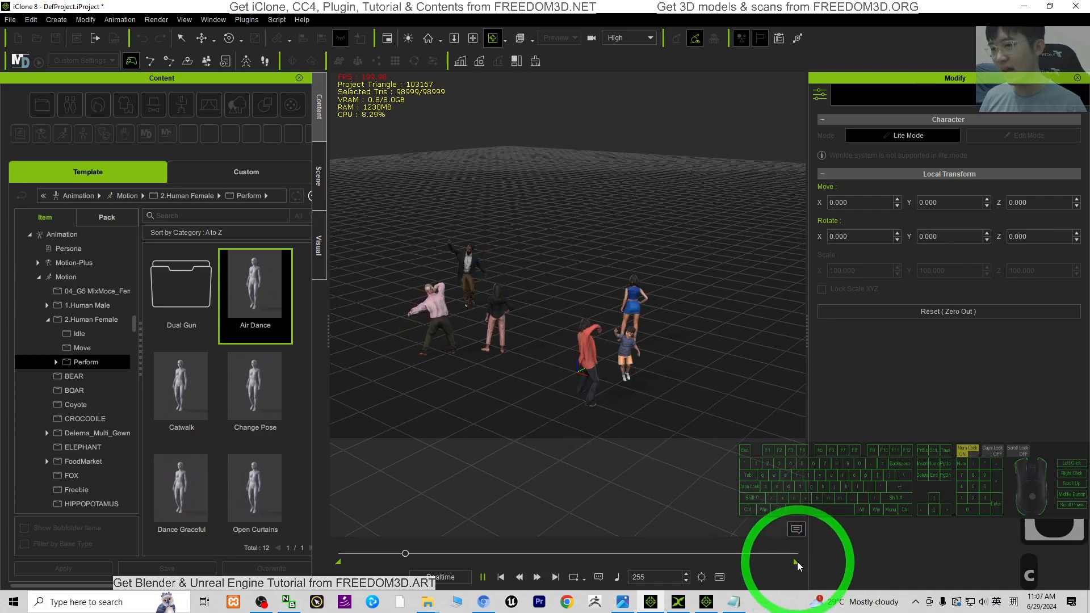
pyautogui.moveTo(797, 562)
pyautogui.mouseDown()
pyautogui.moveTo(478, 564)
pyautogui.moveTo(500, 576)
pyautogui.moveTo(480, 573)
pyautogui.mouseUp()
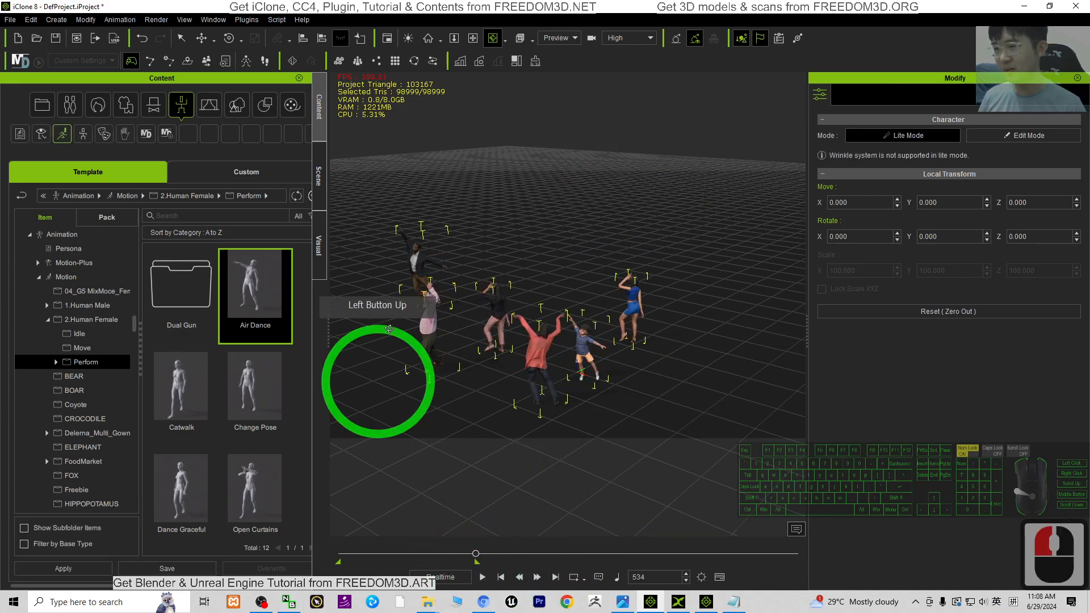
# Step: Start an FBX export of the selected characters with the export range from frame 0 to 534
pyautogui.moveTo(398, 6); pyautogui.dragTo(691, 27)
pyautogui.click(319, 40)
pyautogui.click(364, 138)
pyautogui.click(364, 139)
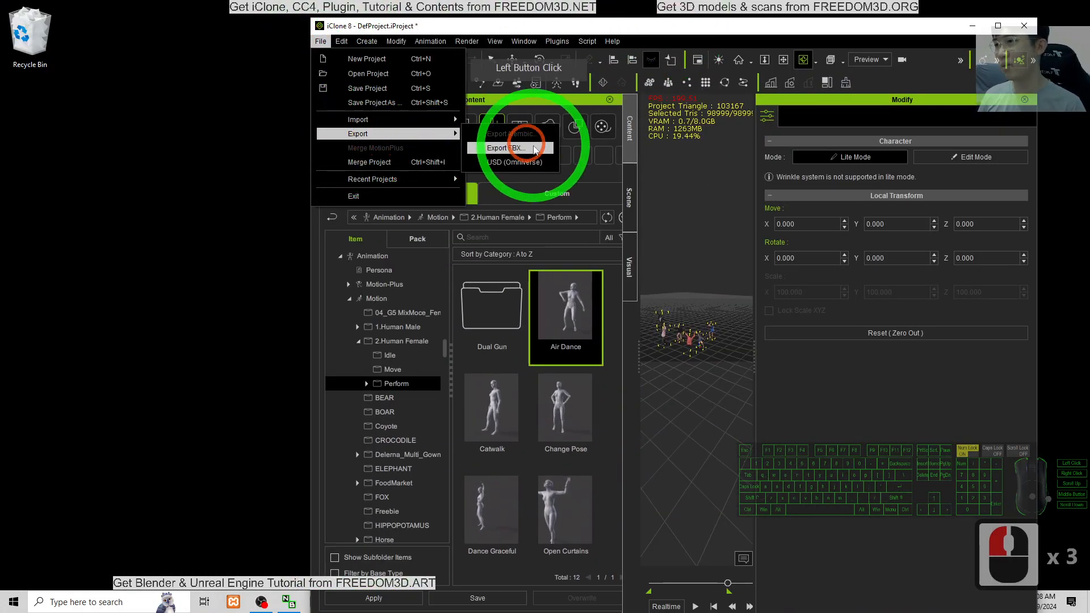
pyautogui.click(536, 148)
pyautogui.click(357, 307)
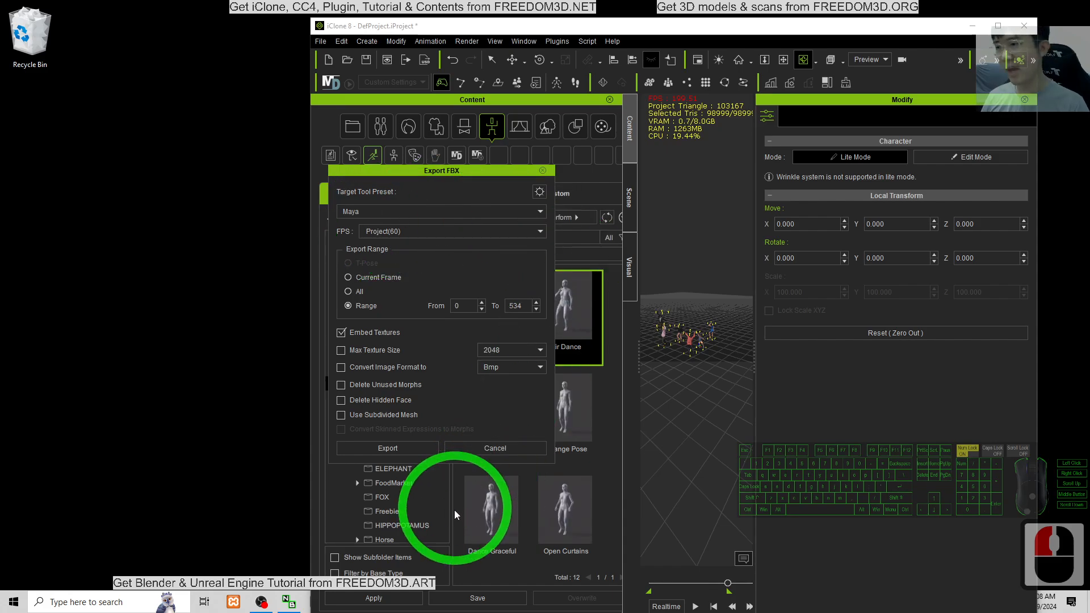
pyautogui.click(397, 449)
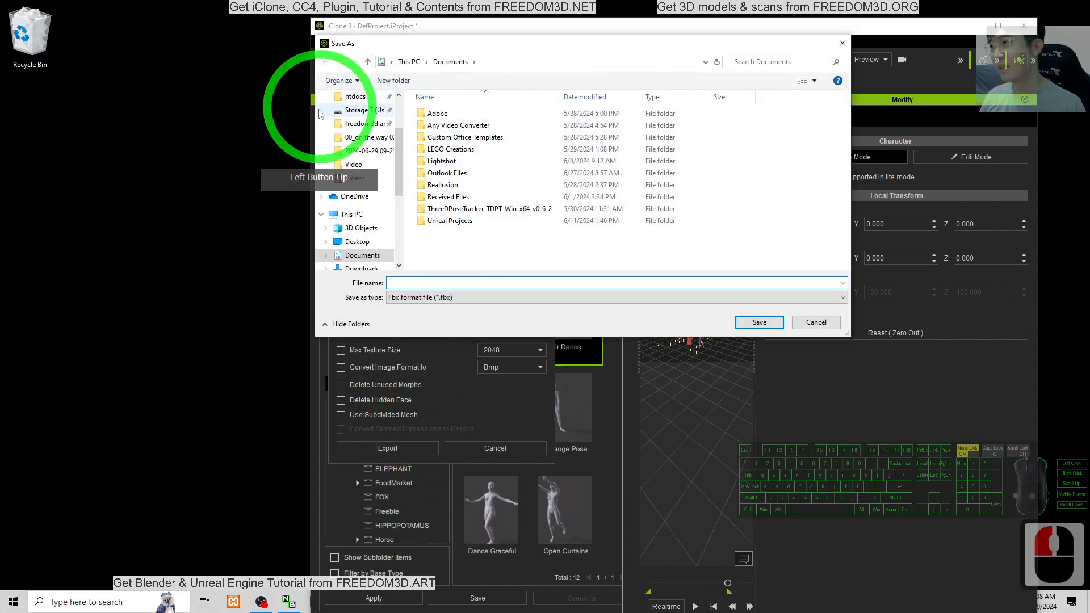
# Step: Choose the Desktop as the export location and create a folder named crowd01 there
pyautogui.moveTo(401, 152); pyautogui.dragTo(399, 105)
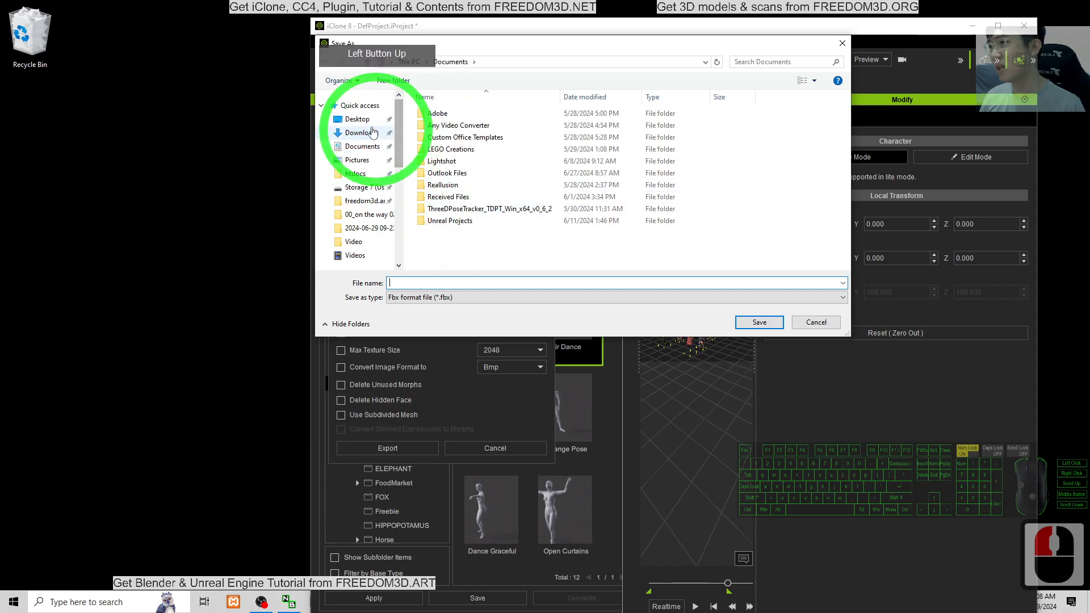
pyautogui.click(358, 118)
pyautogui.click(426, 283)
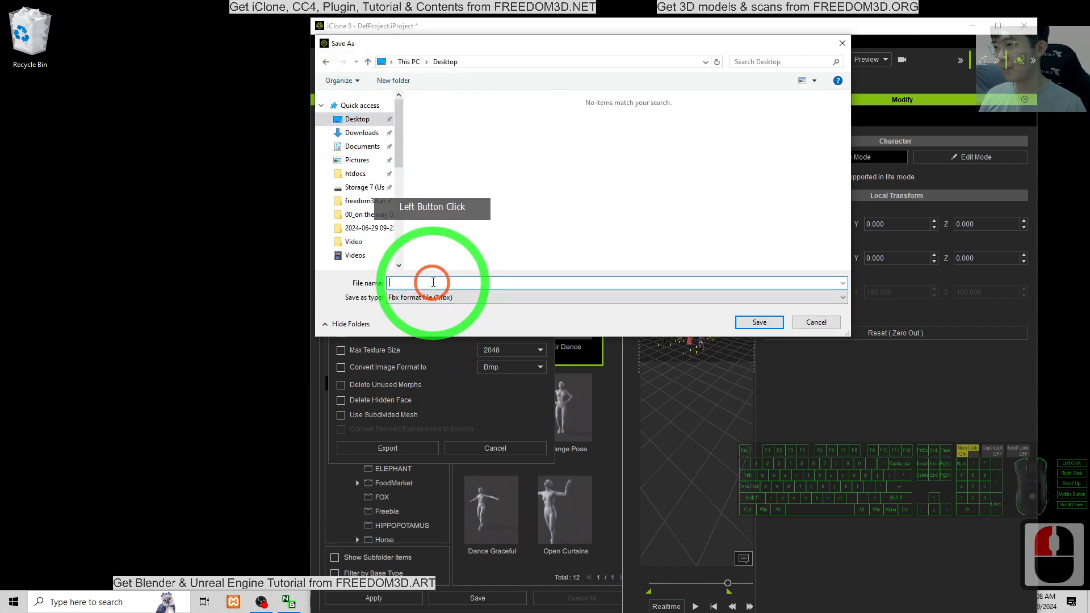
pyautogui.rightClick(114, 209)
pyautogui.moveTo(170, 325)
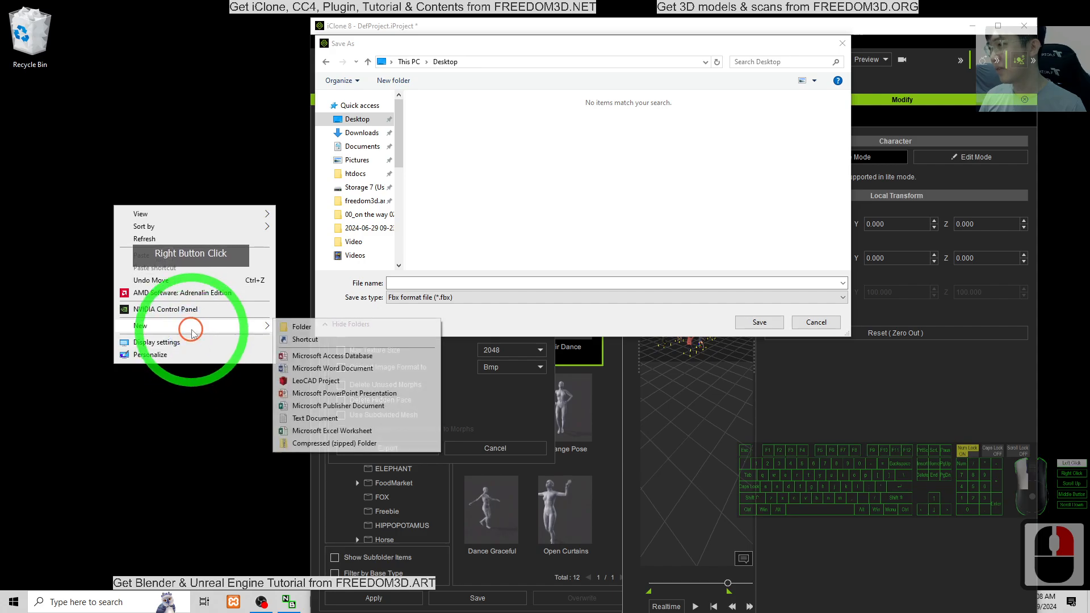
pyautogui.click(297, 325)
pyautogui.write('crow')
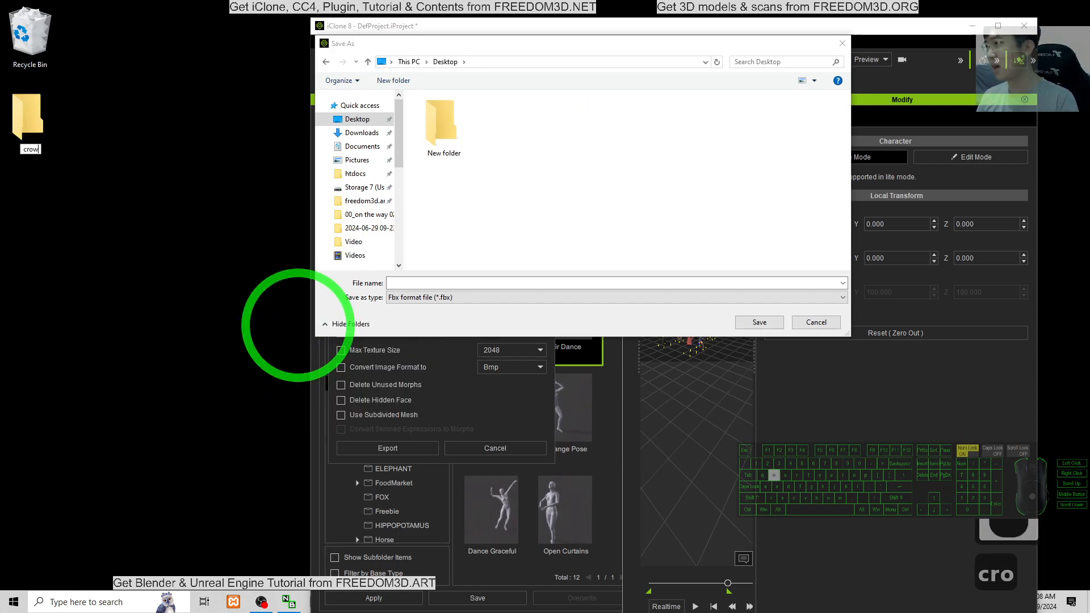
pyautogui.press('Return')
pyautogui.press('Return')
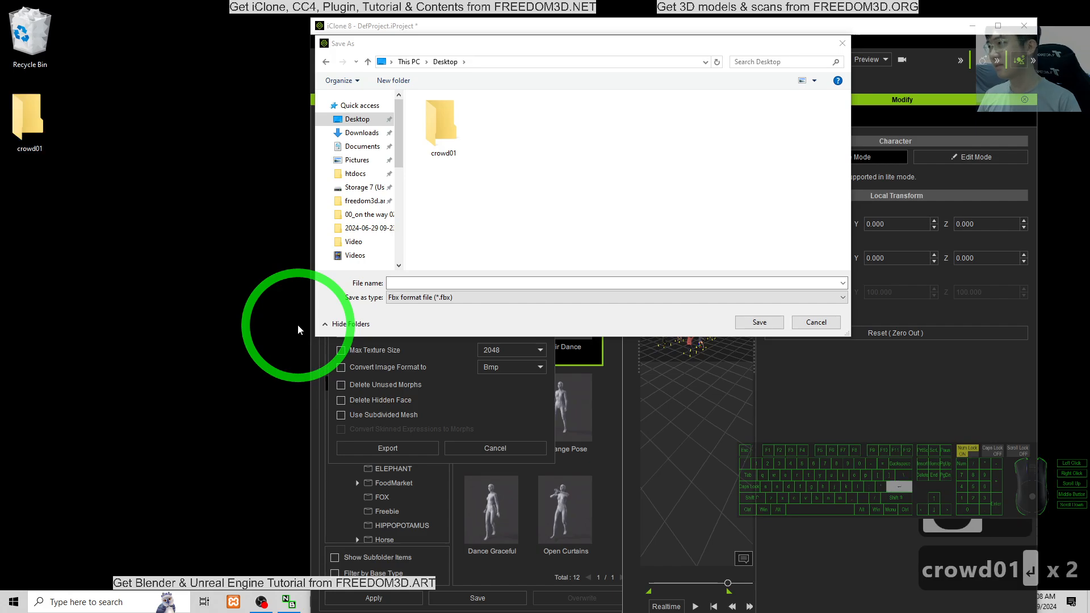
# Step: Save the FBX export as crowd01 inside the crowd01 folder
pyautogui.click(465, 198)
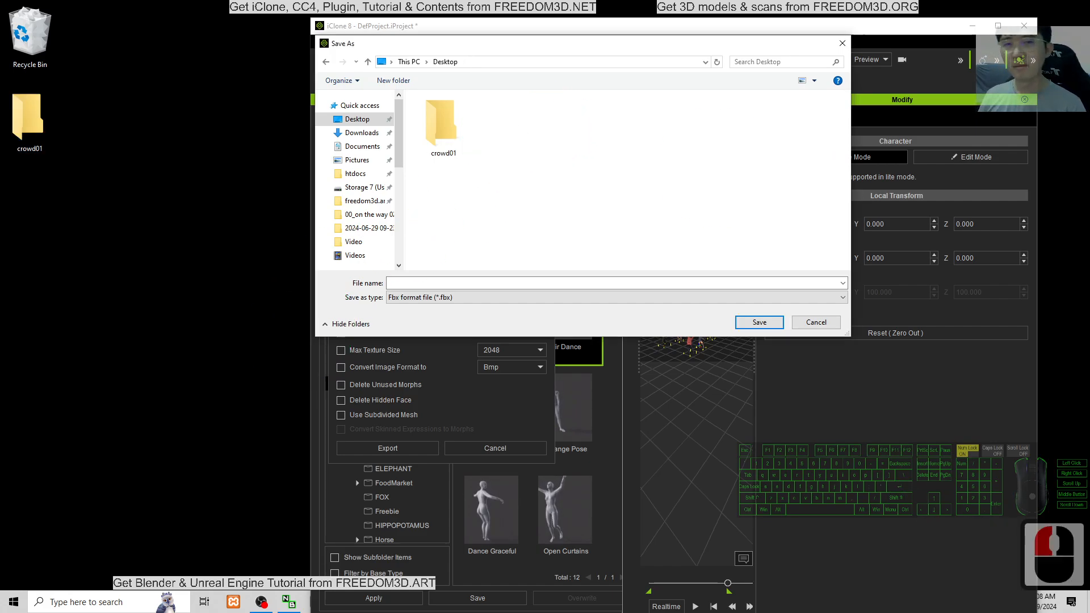
pyautogui.doubleClick(441, 122)
pyautogui.doubleClick(399, 283)
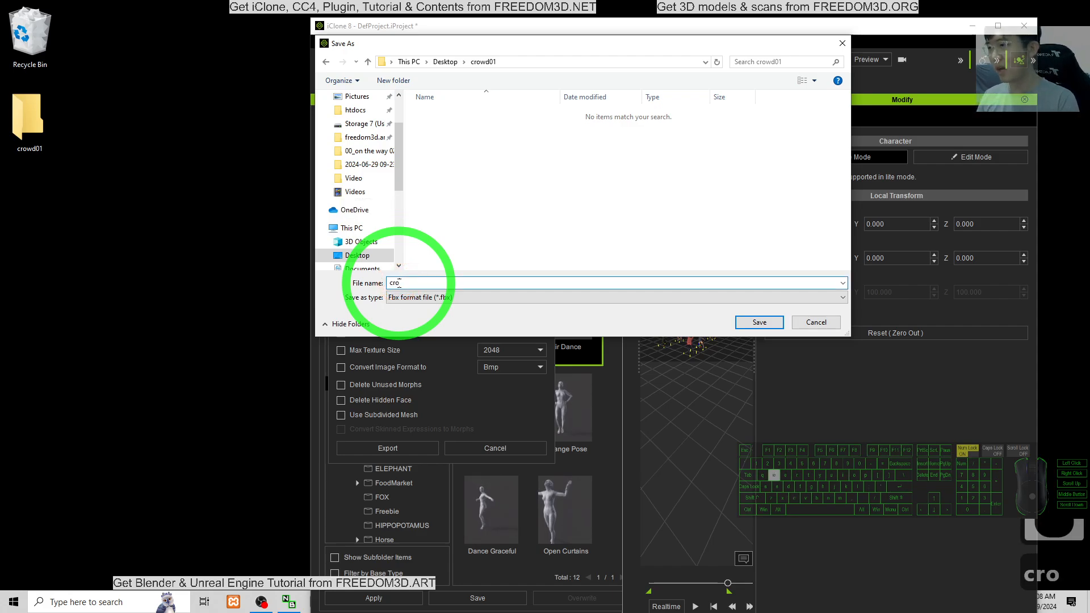
pyautogui.click(767, 325)
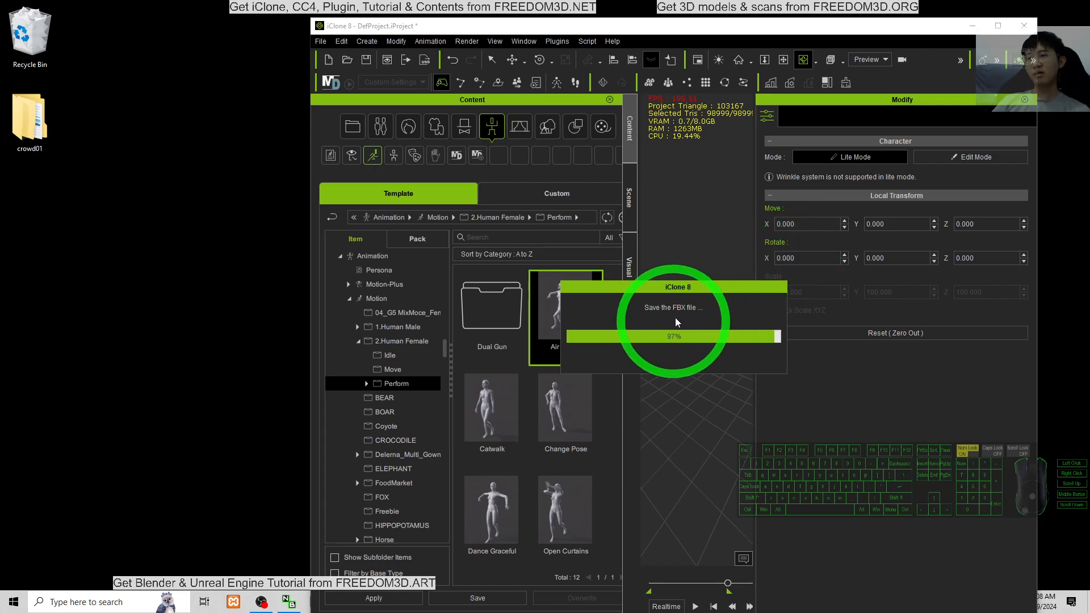
# Step: Open the crowd01 folder on the Desktop, select crowd01.fbx and minimize the iClone 8 window
pyautogui.doubleClick(25, 128)
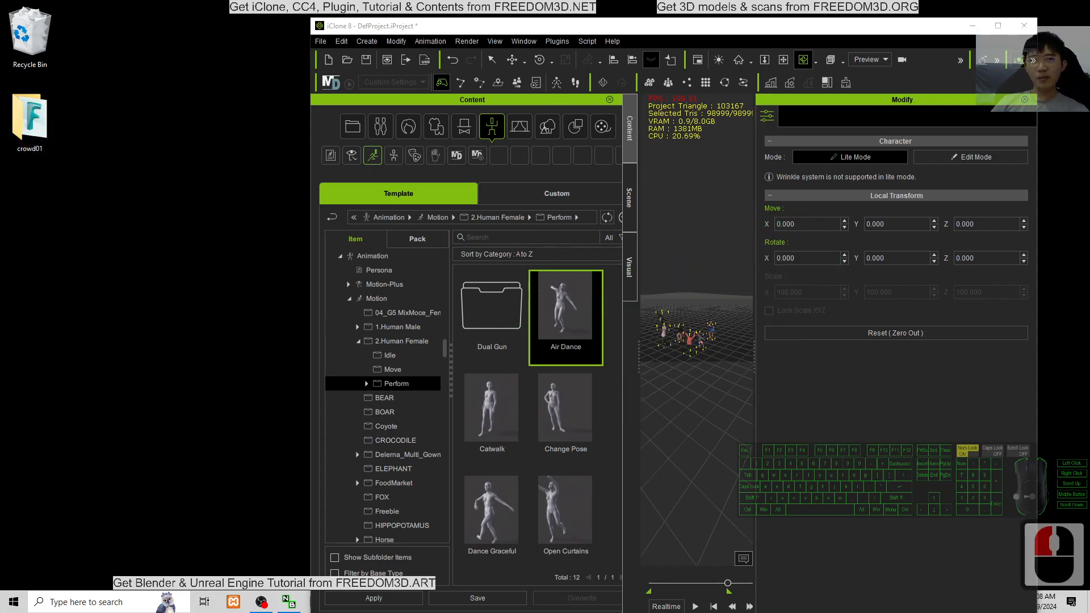
pyautogui.moveTo(497, 133); pyautogui.dragTo(441, 146)
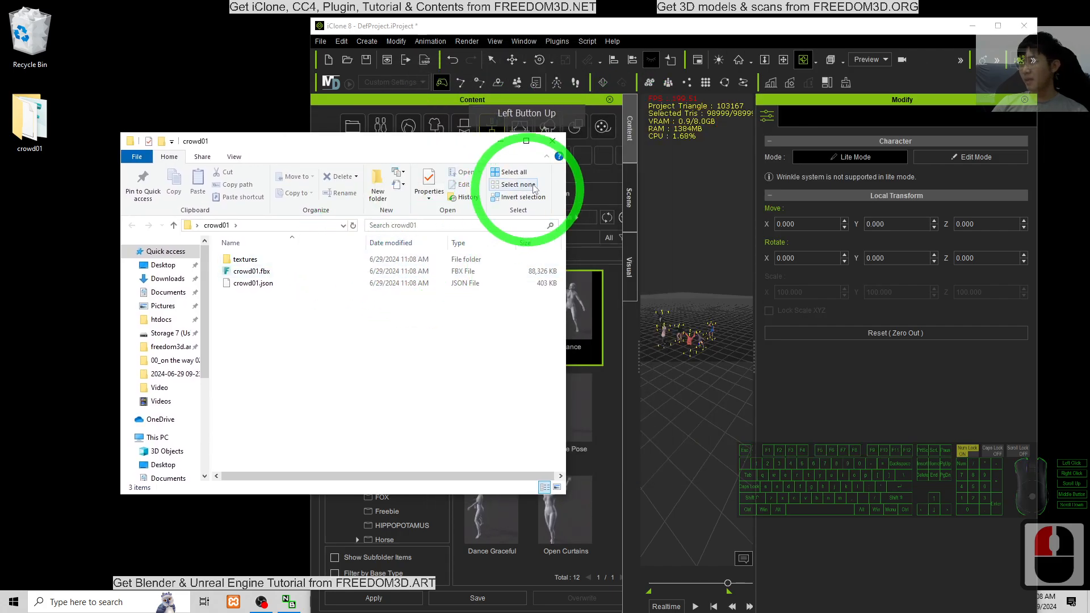
pyautogui.click(552, 142)
pyautogui.doubleClick(26, 129)
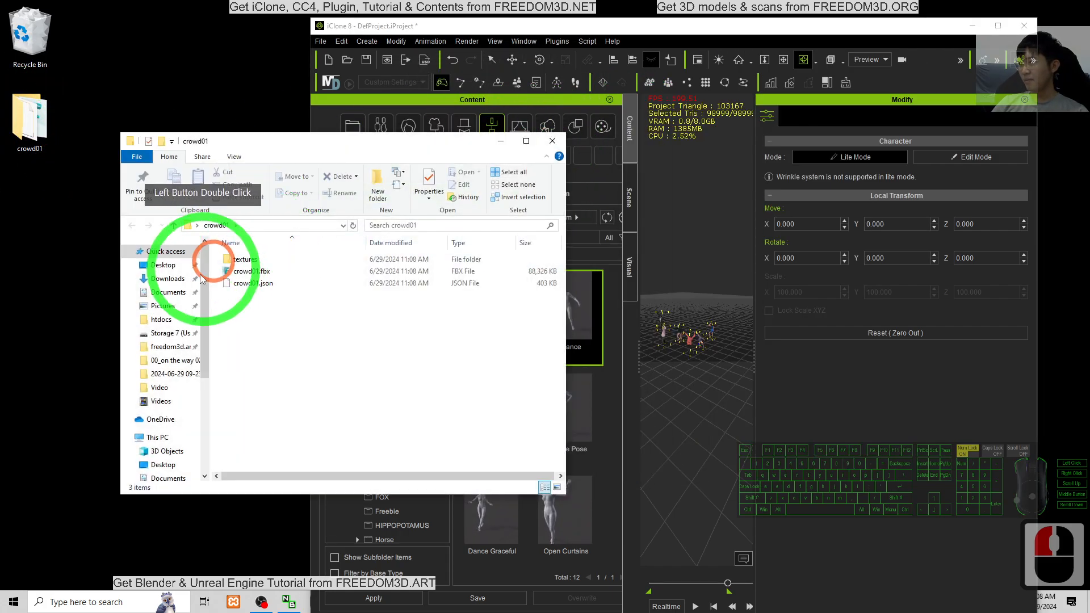
pyautogui.doubleClick(236, 273)
pyautogui.click(253, 271)
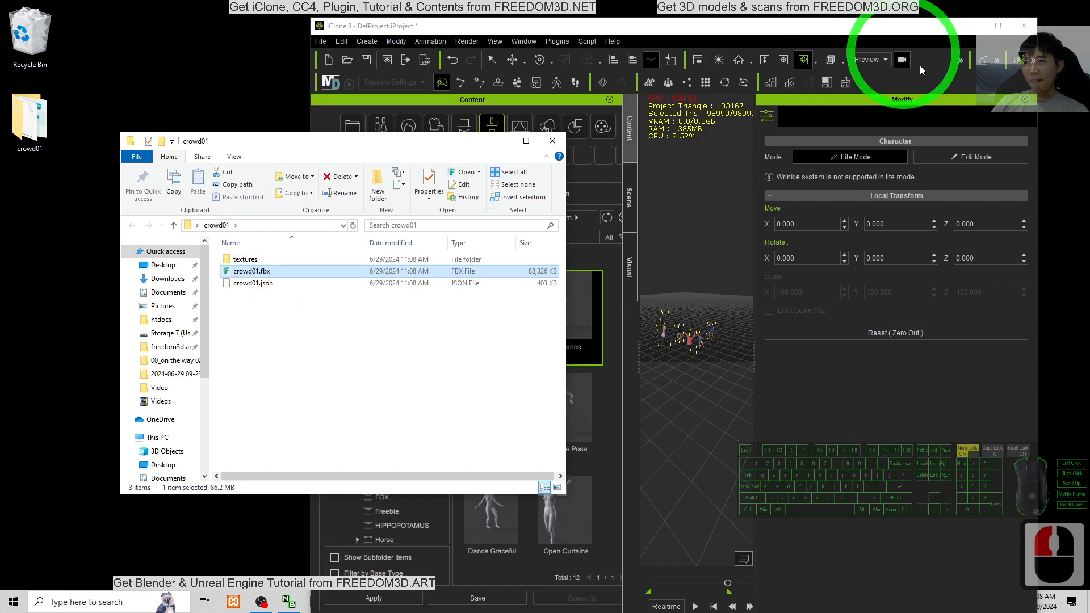
pyautogui.click(981, 26)
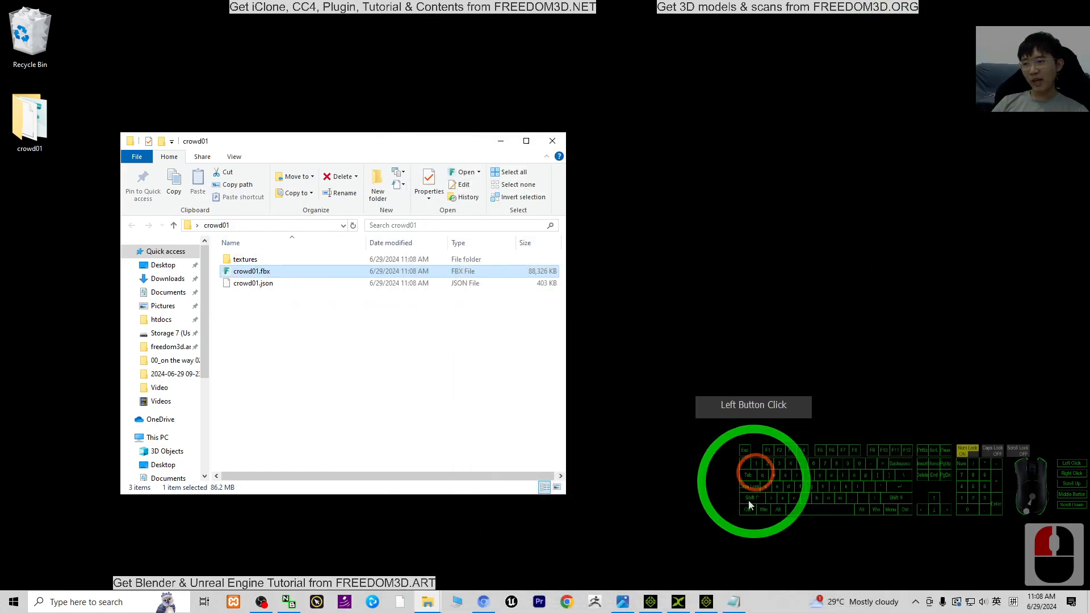
# Step: Switch to iClone 3DXchange 7 and load crowd01.fbx from the crowd01 folder into it
pyautogui.click(706, 602)
pyautogui.click(1025, 7)
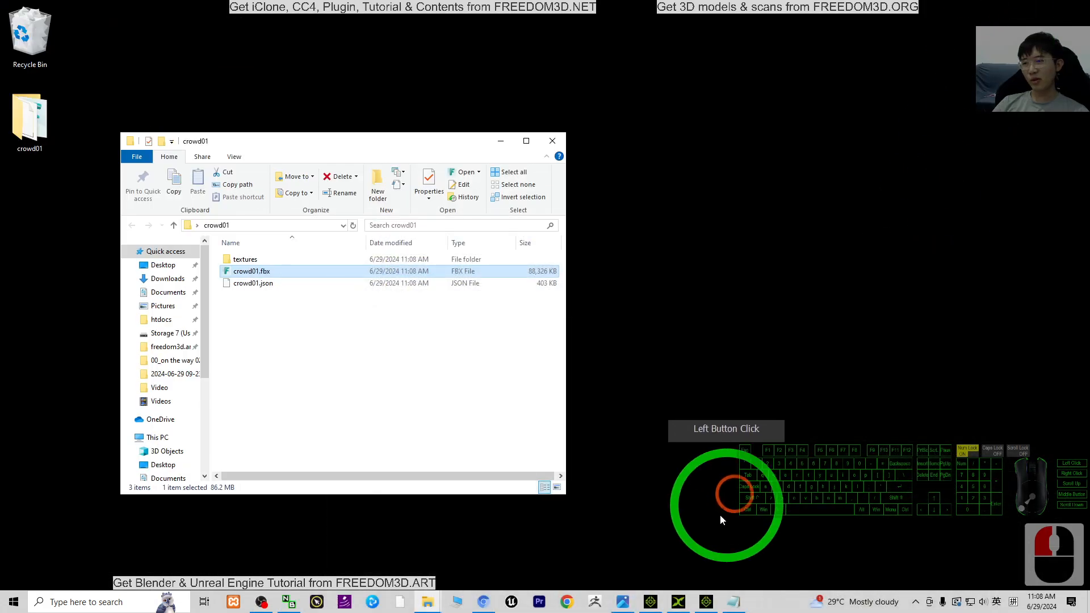
pyautogui.click(687, 605)
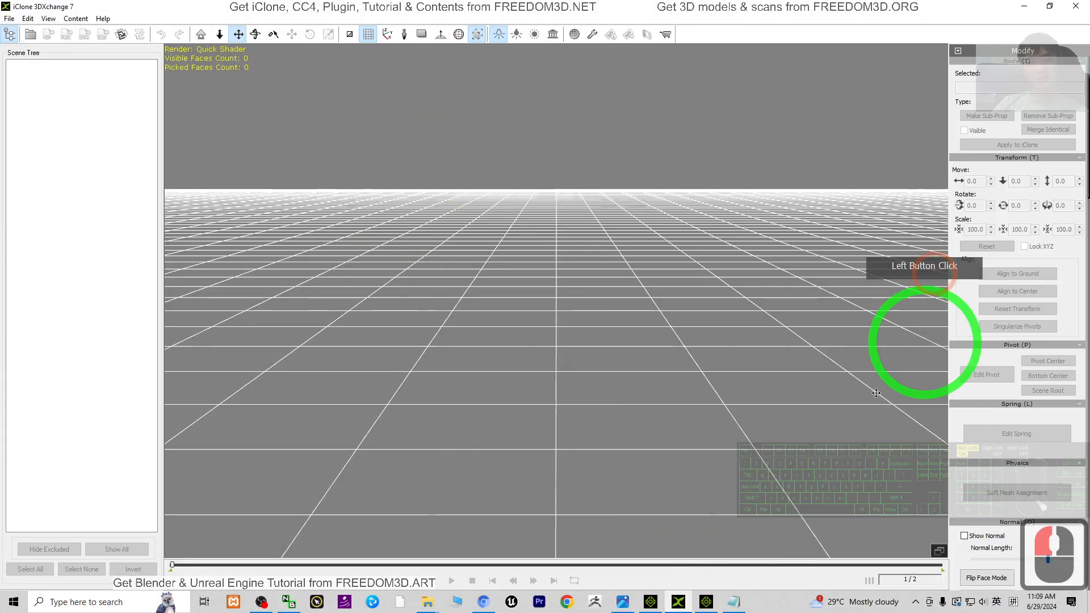
pyautogui.moveTo(517, 5); pyautogui.dragTo(609, 23)
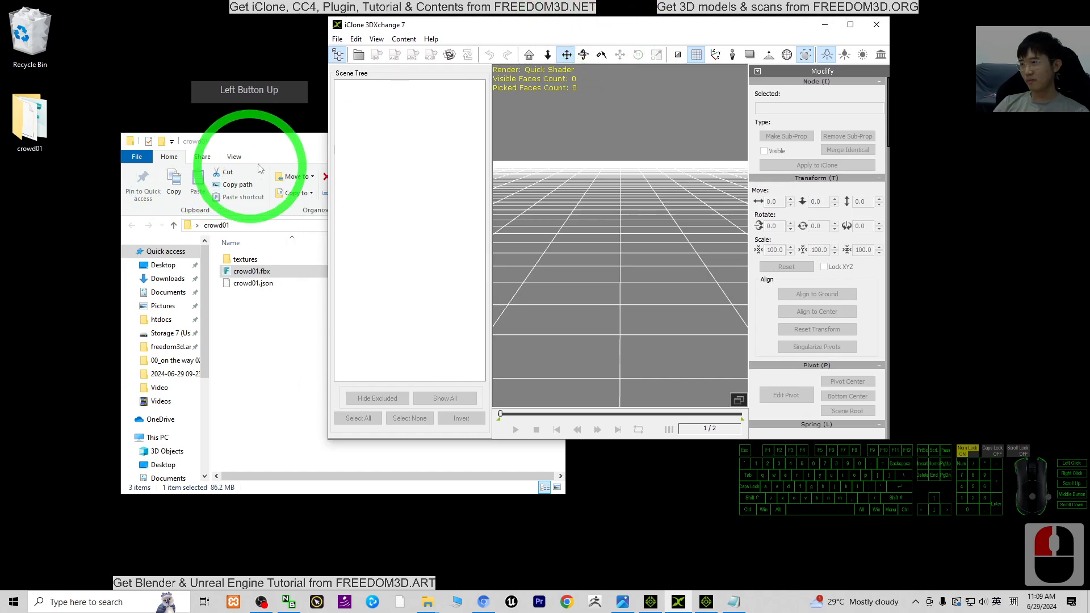
pyautogui.click(236, 173)
pyautogui.click(239, 271)
pyautogui.moveTo(238, 271); pyautogui.dragTo(635, 315)
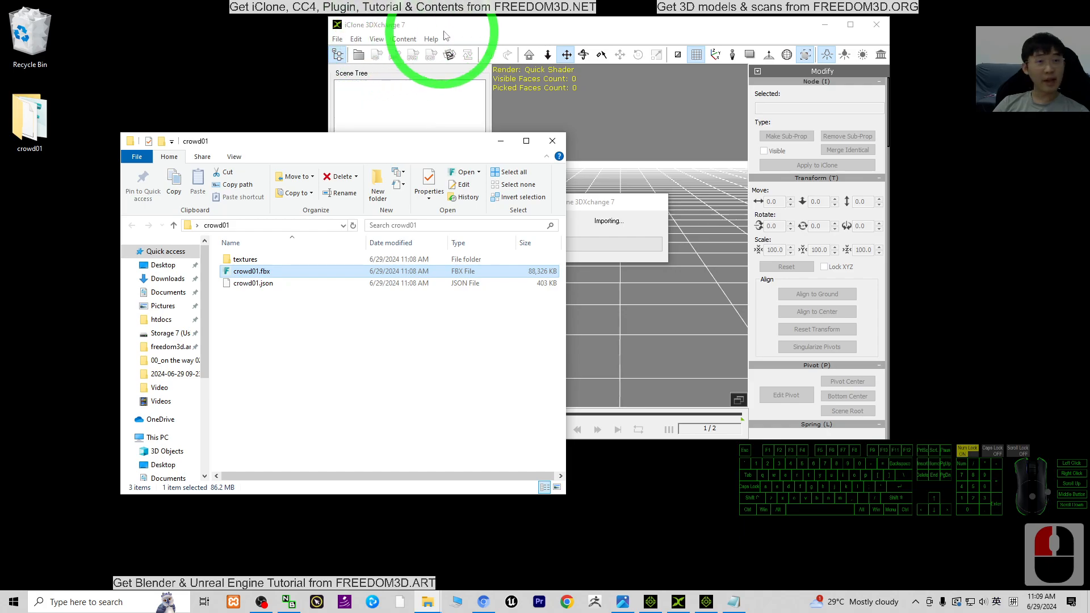
# Step: Import the FBX with Import Animation enabled and decline its conversion to a non-standard character
pyautogui.click(591, 202)
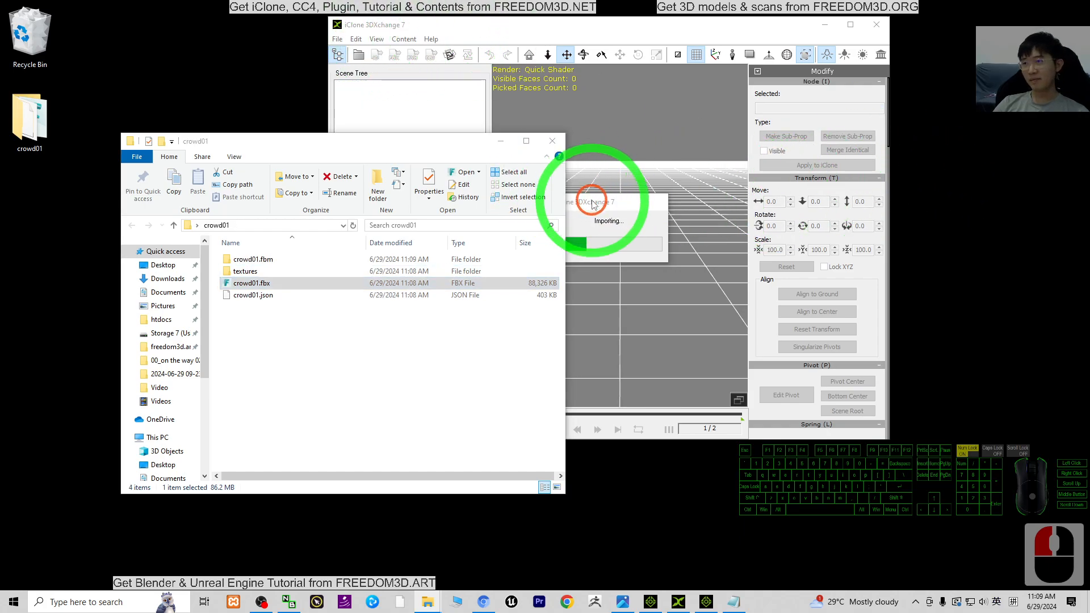
pyautogui.click(722, 27)
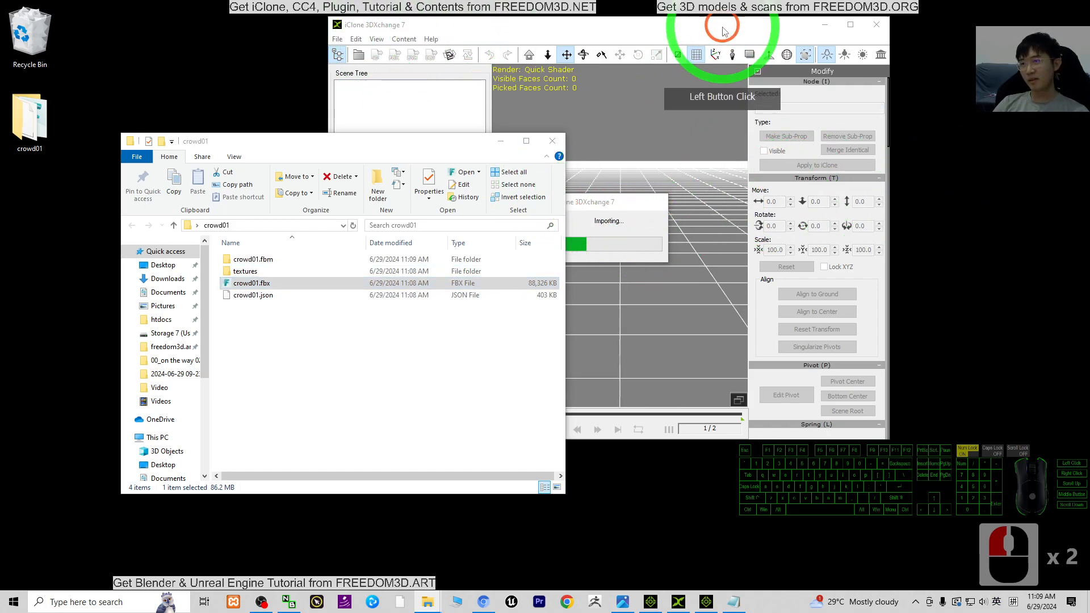
pyautogui.click(500, 141)
pyautogui.click(713, 265)
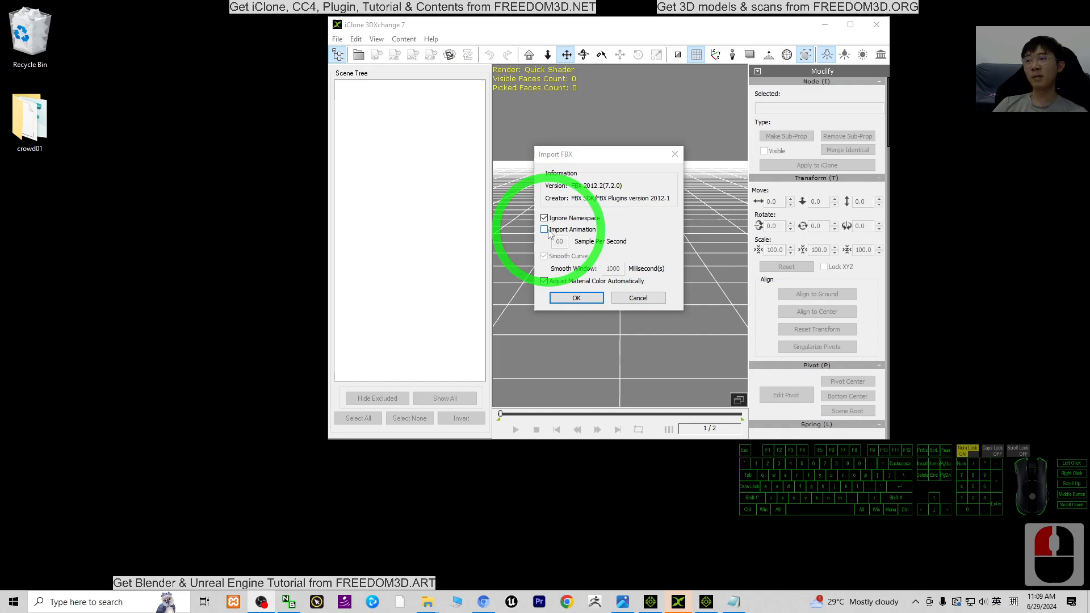
pyautogui.click(544, 230)
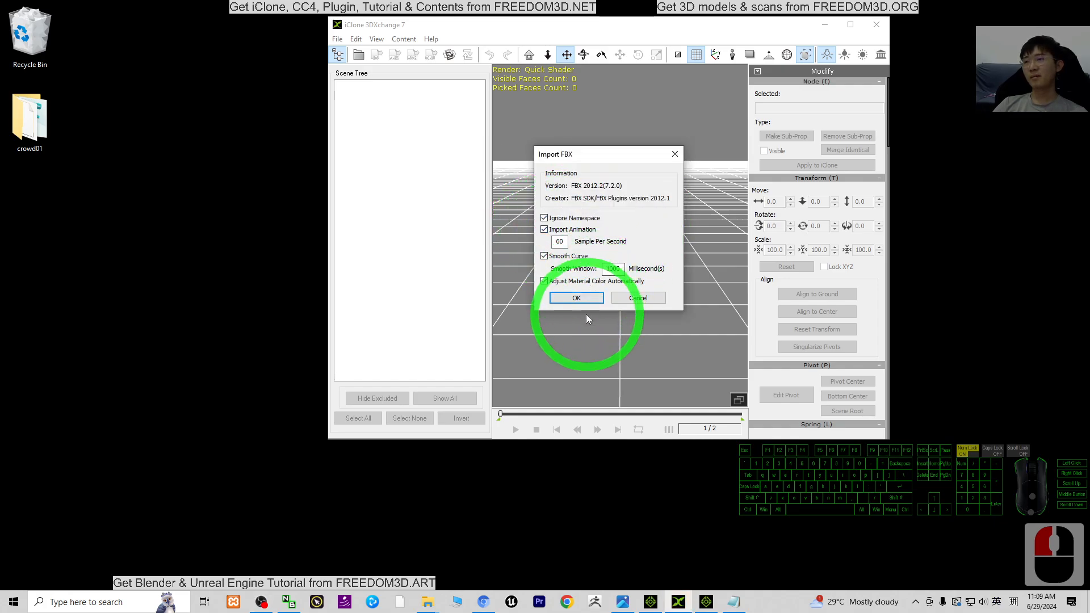
pyautogui.click(575, 298)
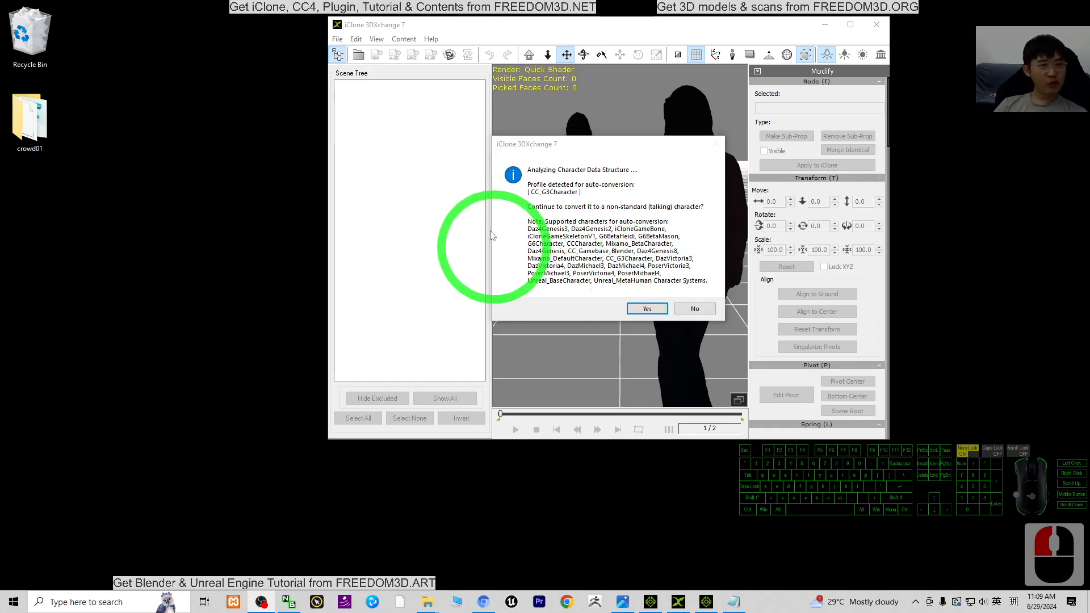
pyautogui.click(695, 309)
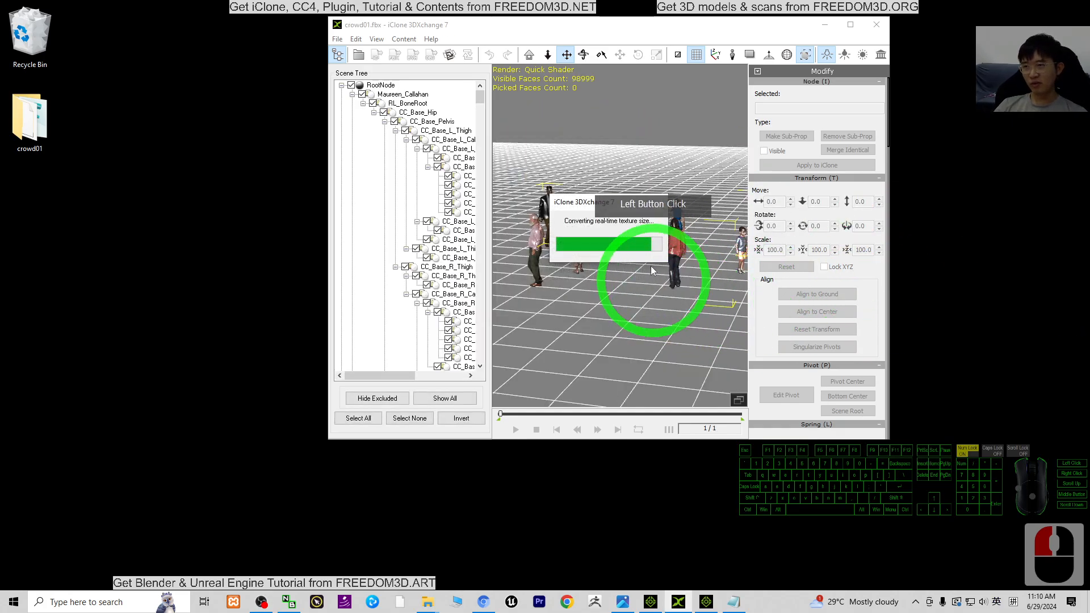
pyautogui.click(834, 91)
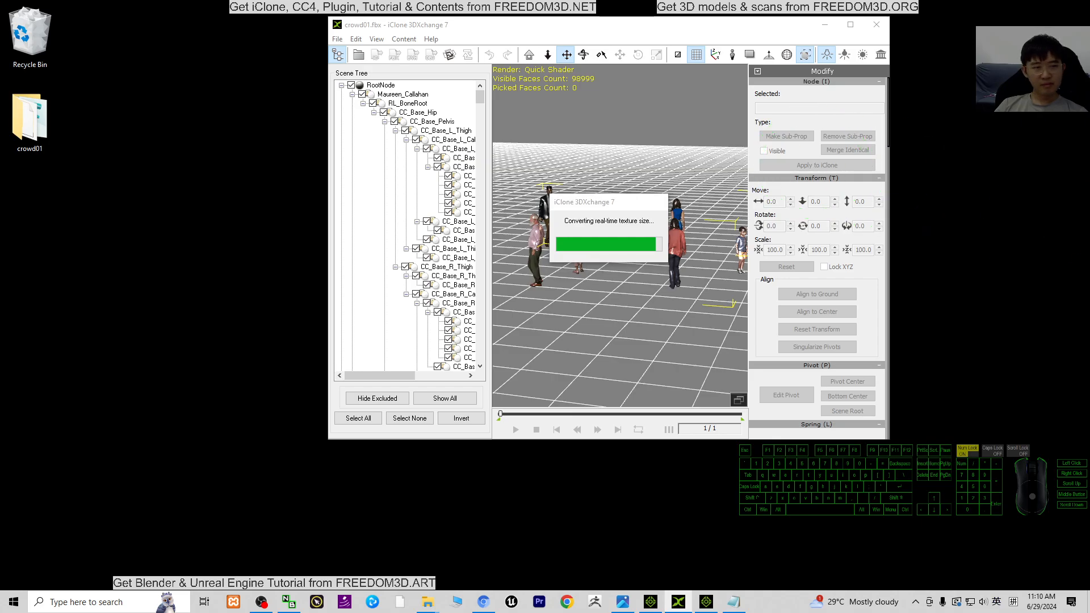
# Step: Maximize the 3DXchange window and load the crowd01 clip from the Perform Editor onto the timeline
pyautogui.click(850, 24)
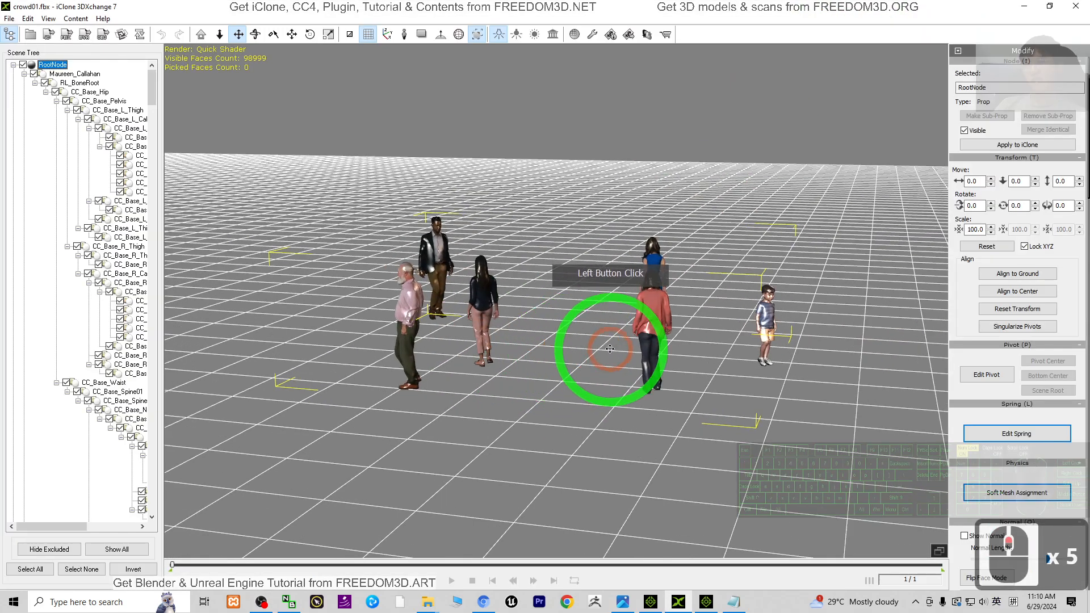
pyautogui.scroll(2, 608, 351)
pyautogui.press('x')
pyautogui.moveTo(584, 364); pyautogui.dragTo(1060, 304)
pyautogui.press('c')
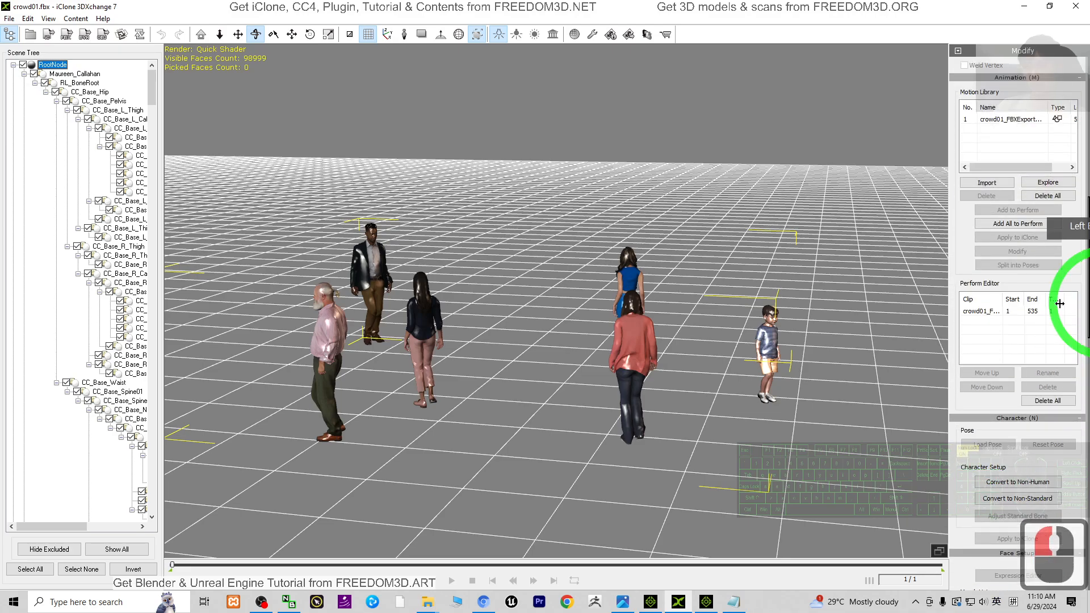
pyautogui.doubleClick(974, 311)
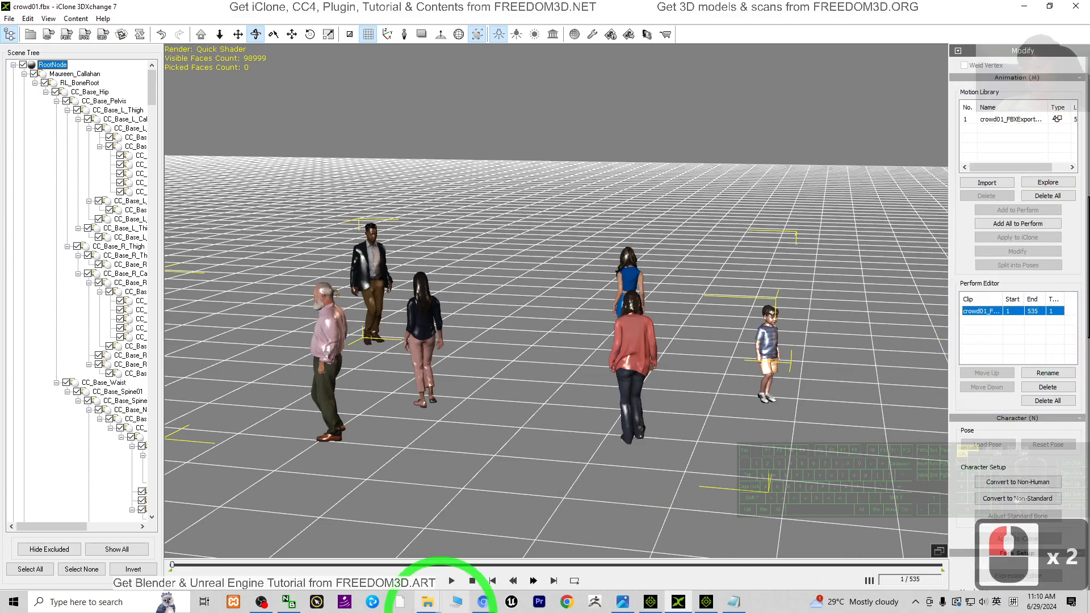
# Step: Play the imported crowd animation, inspect the characters from several angles and return to the first frame
pyautogui.click(451, 582)
pyautogui.moveTo(475, 462); pyautogui.dragTo(560, 454)
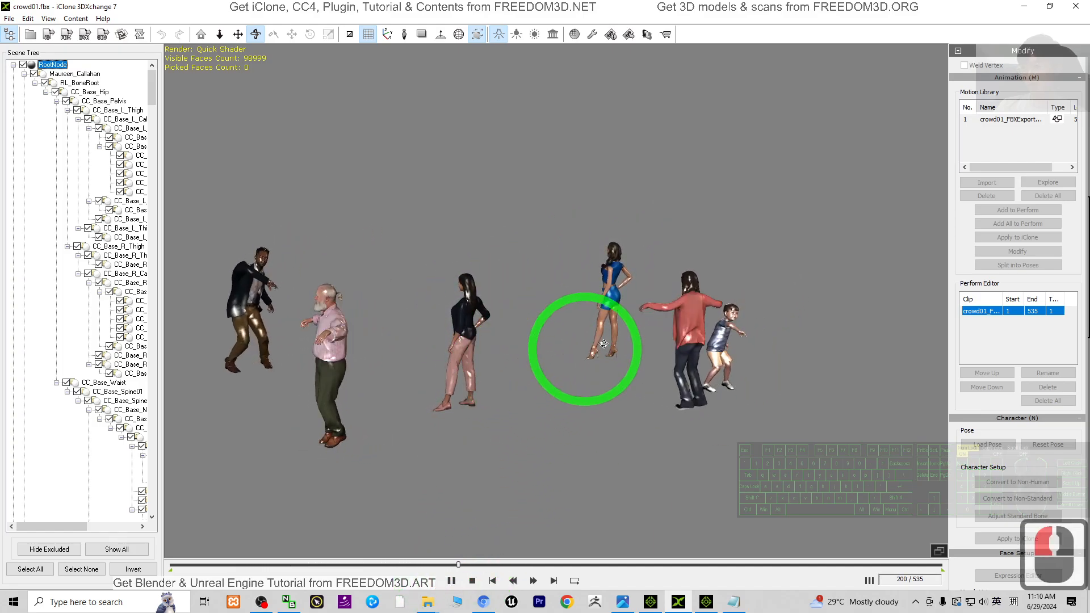
pyautogui.moveTo(828, 373); pyautogui.dragTo(708, 372)
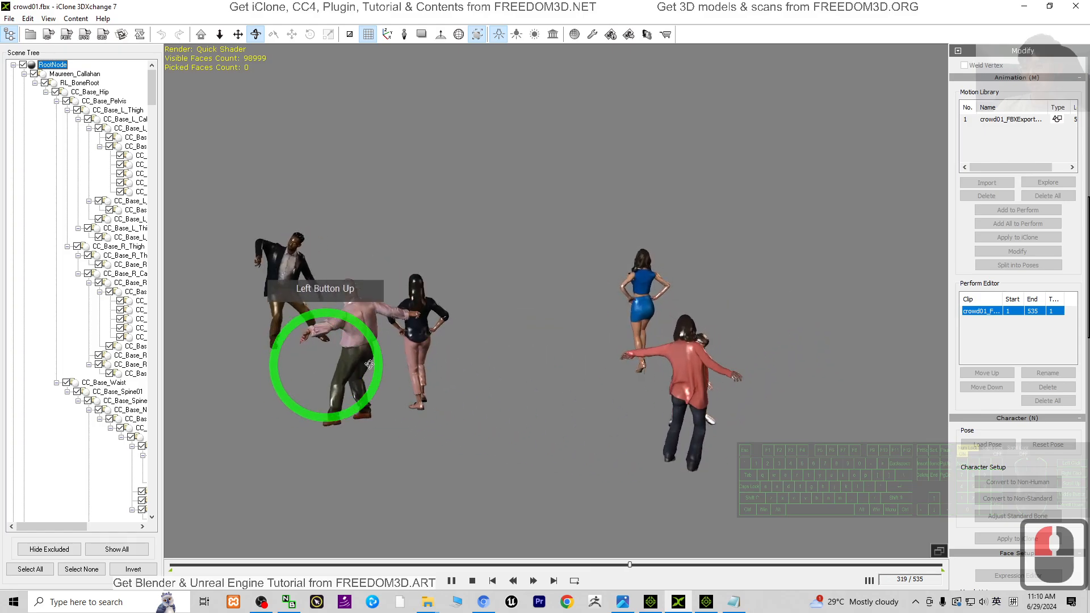
pyautogui.moveTo(454, 415); pyautogui.dragTo(559, 454)
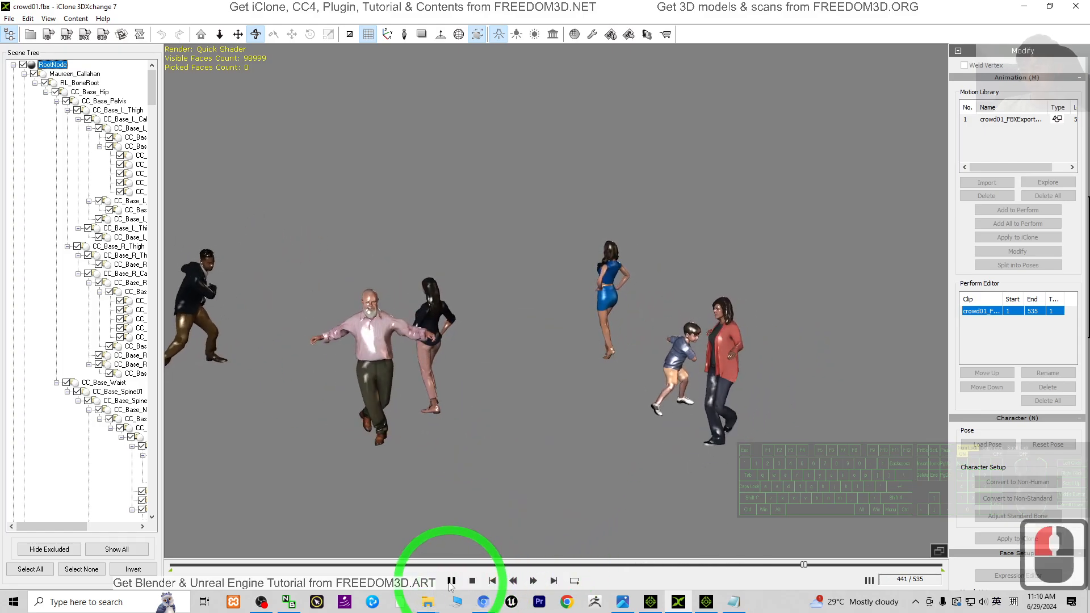
pyautogui.click(493, 581)
pyautogui.moveTo(806, 292); pyautogui.dragTo(580, 392)
# Step: Export the crowd to the Desktop as an iClone 7 prop named crowd01, with Export Animation enabled and 1024x1024 embedded textures
pyautogui.moveTo(533, 5); pyautogui.dragTo(671, 70)
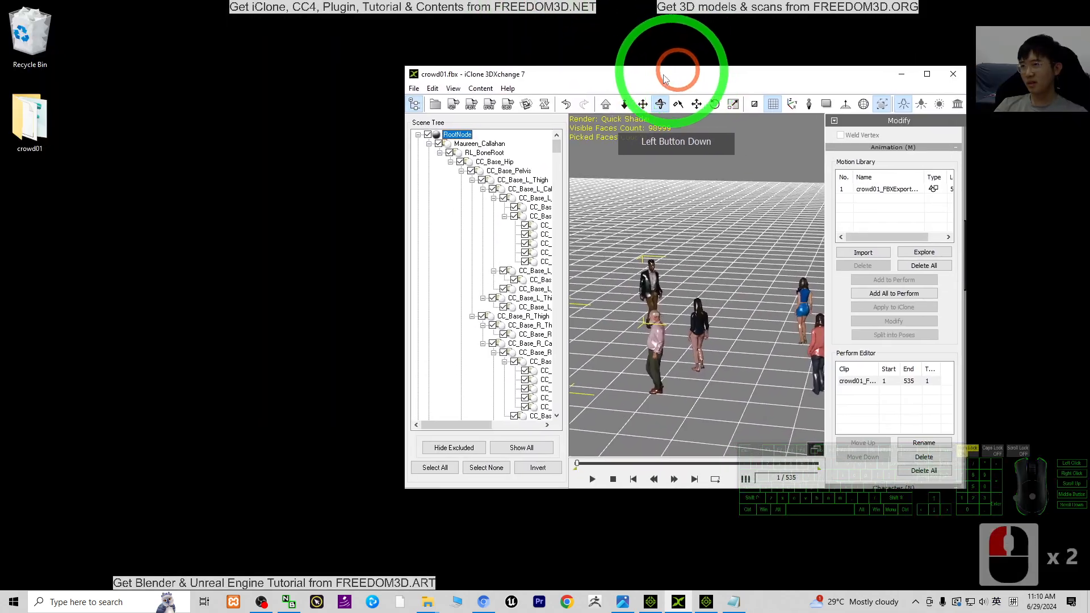
pyautogui.click(454, 107)
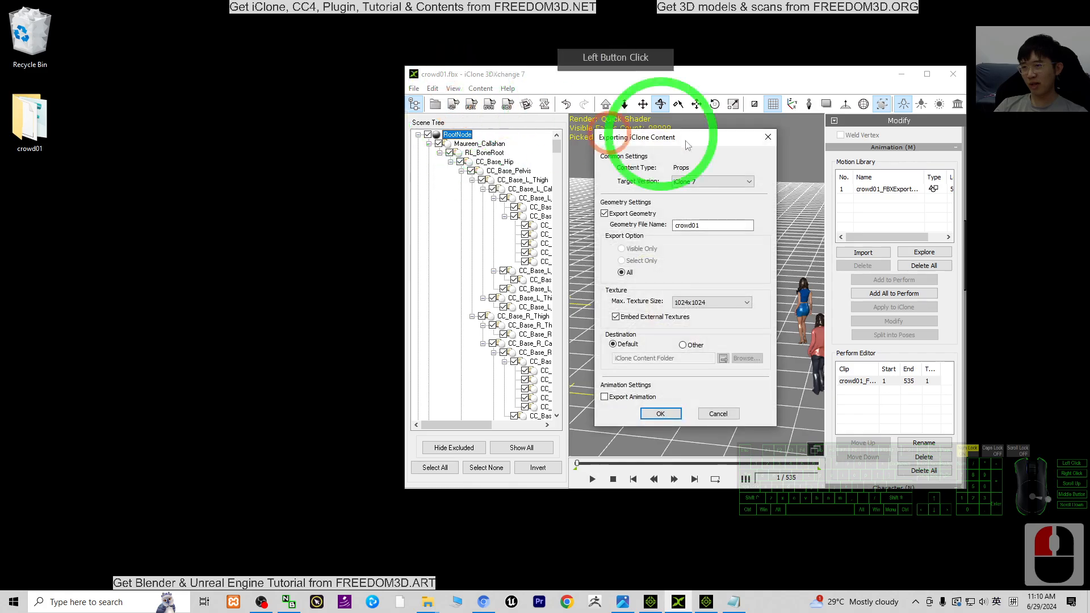
pyautogui.moveTo(690, 145); pyautogui.dragTo(670, 168)
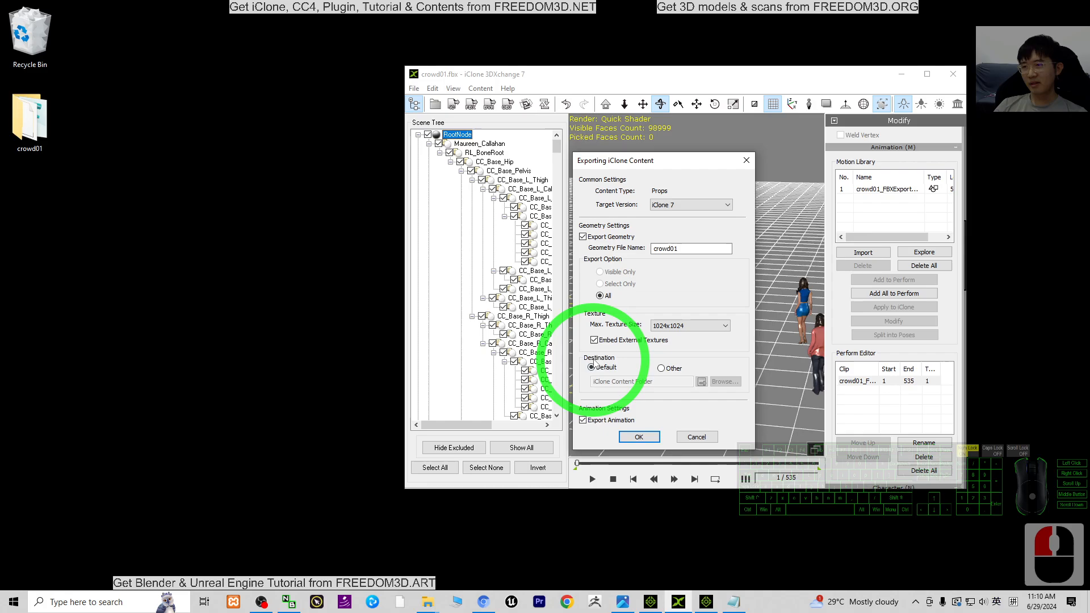
pyautogui.click(661, 369)
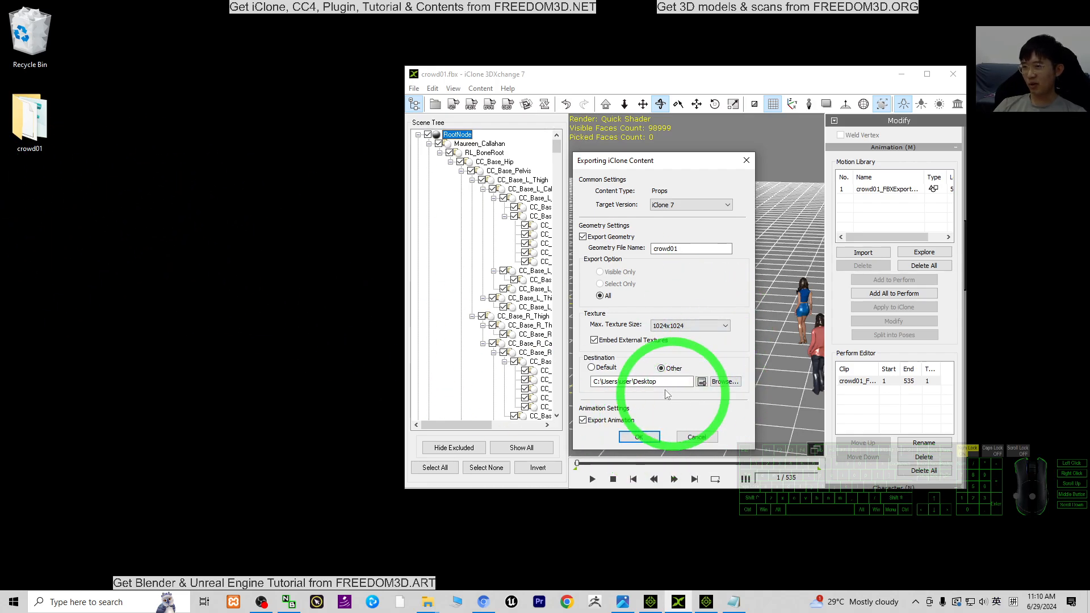
pyautogui.click(630, 440)
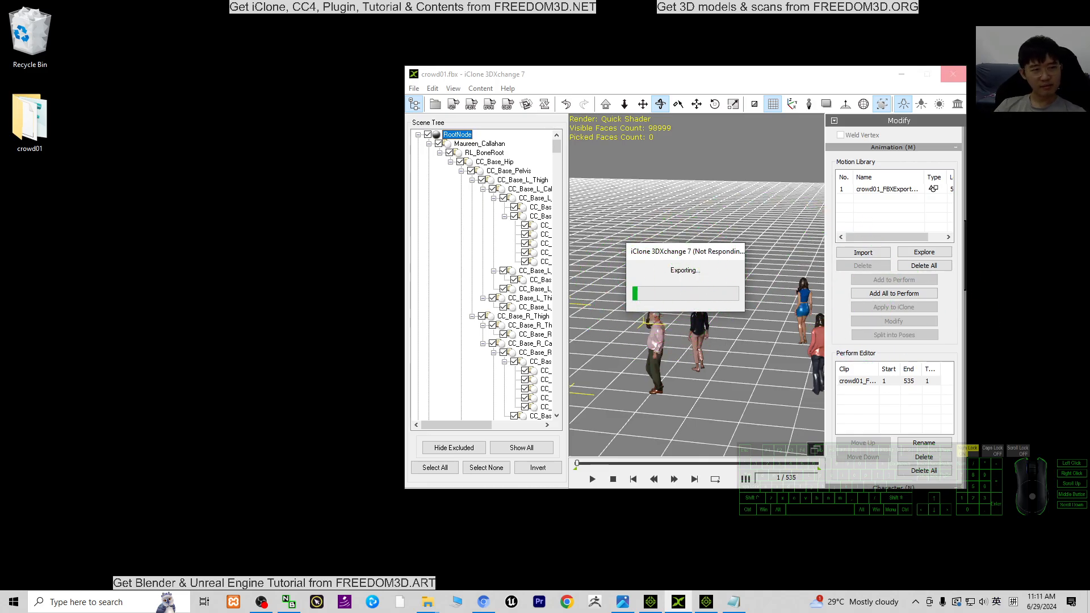
pyautogui.click(696, 277)
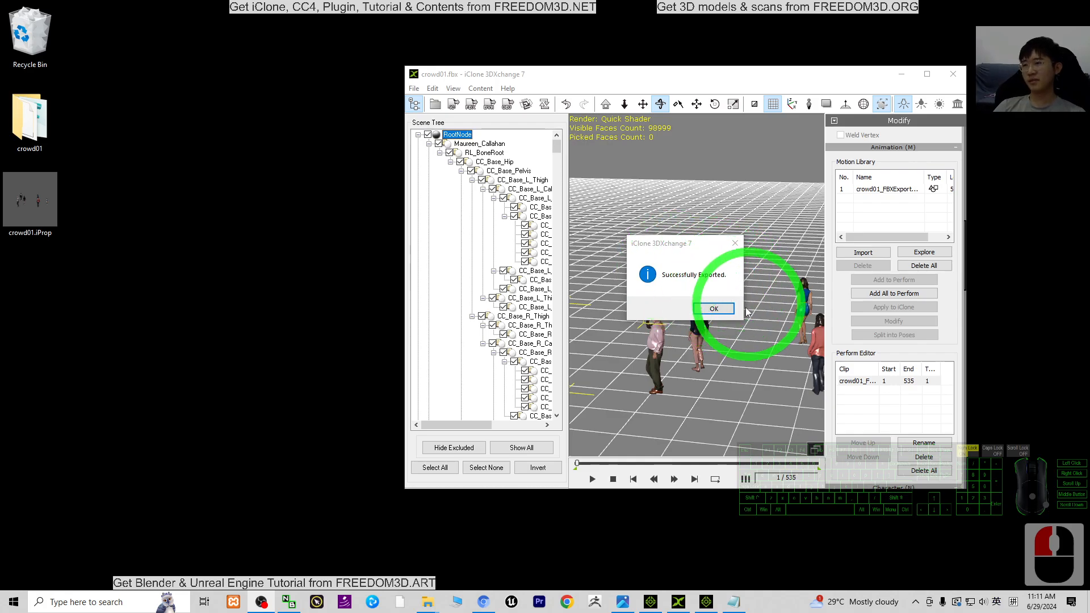
pyautogui.click(713, 309)
# Step: Switch to iClone 7, load crowd01.iProp from the Desktop into the scene and maximize the window
pyautogui.click(30, 203)
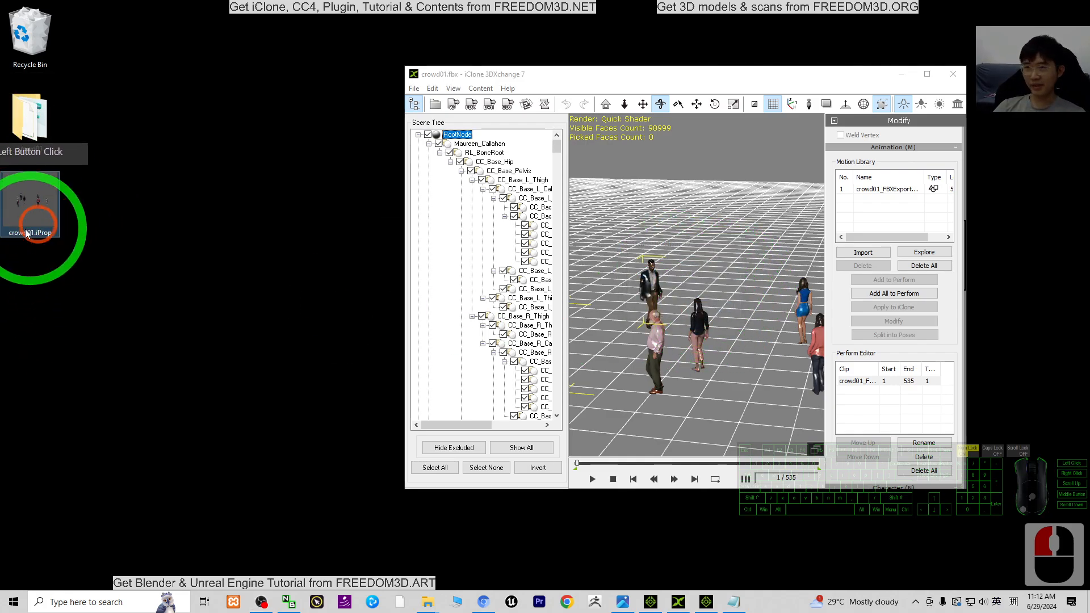
pyautogui.click(903, 74)
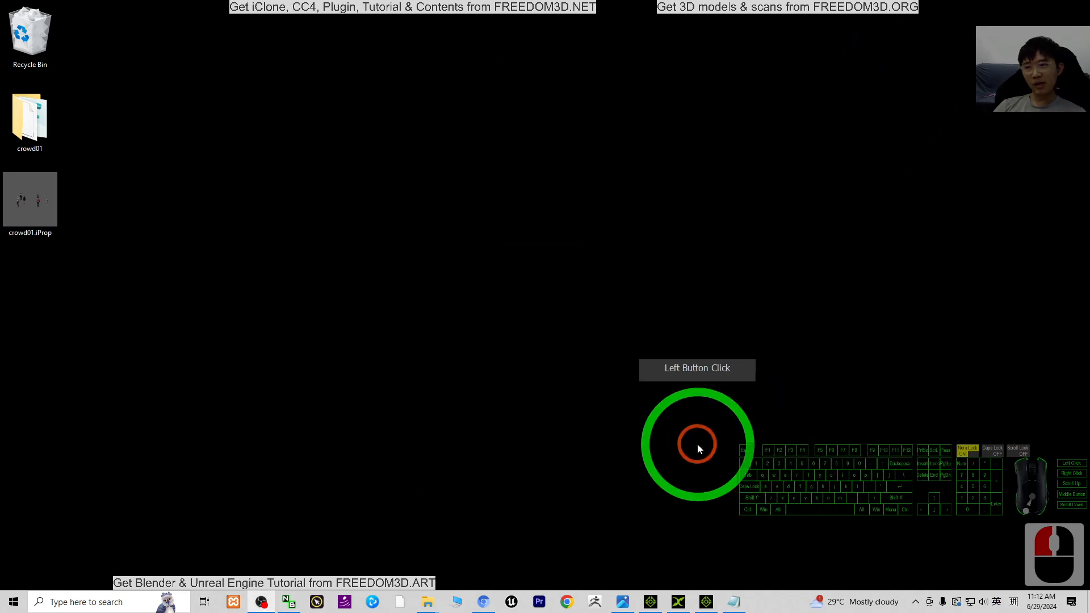
pyautogui.click(702, 602)
pyautogui.click(215, 250)
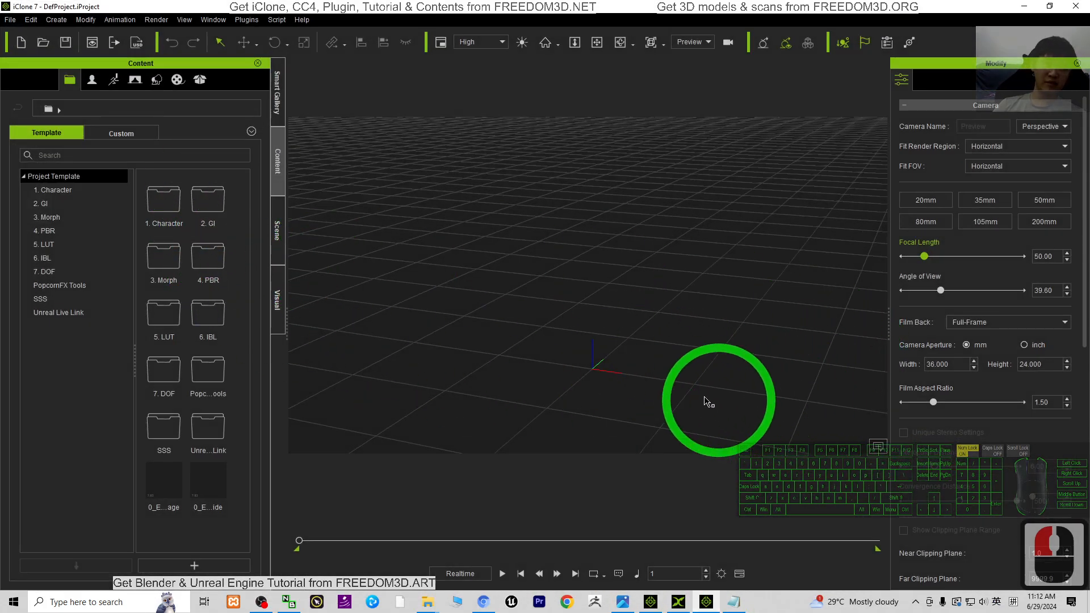
pyautogui.moveTo(519, 7); pyautogui.dragTo(619, 25)
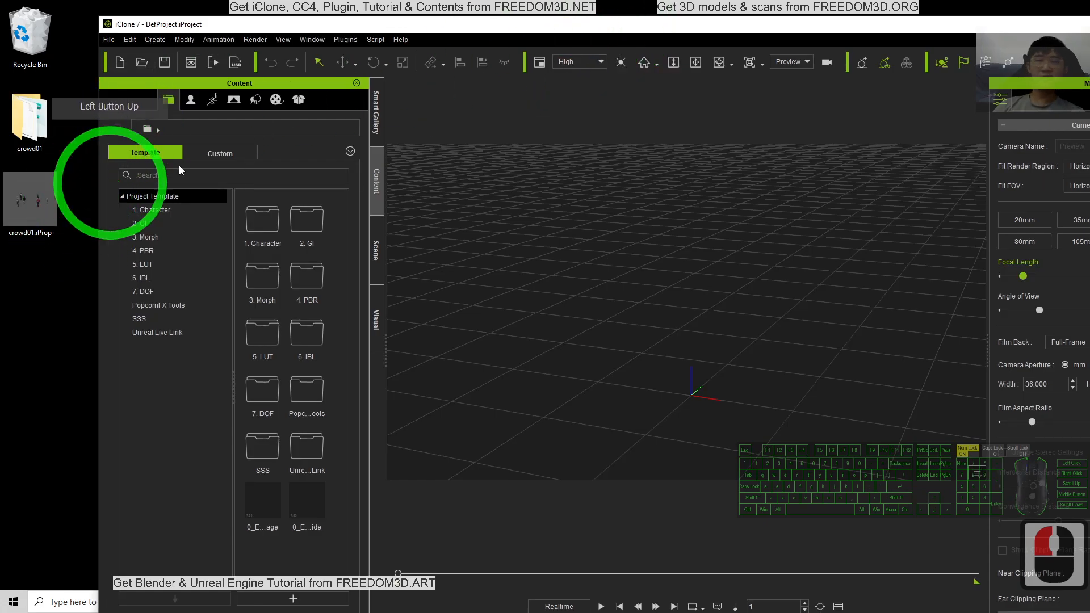
pyautogui.moveTo(45, 213); pyautogui.dragTo(514, 340)
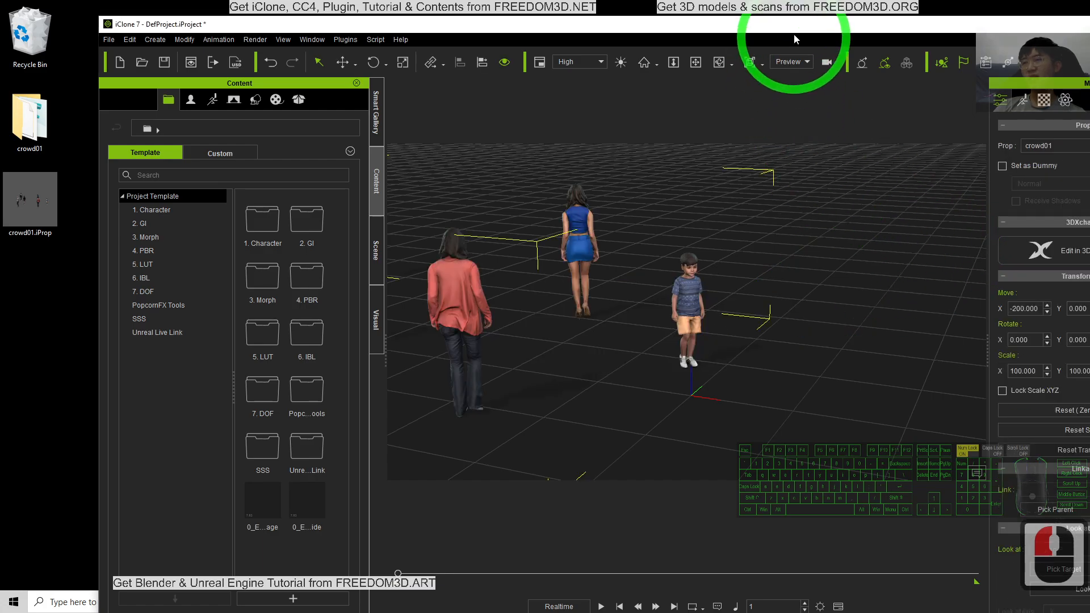
pyautogui.moveTo(795, 28); pyautogui.dragTo(732, 1)
# Step: Play the crowd prop's animation while viewing it from several angles, rewind it and scrub to frame 129
pyautogui.click(619, 312)
pyautogui.press('x')
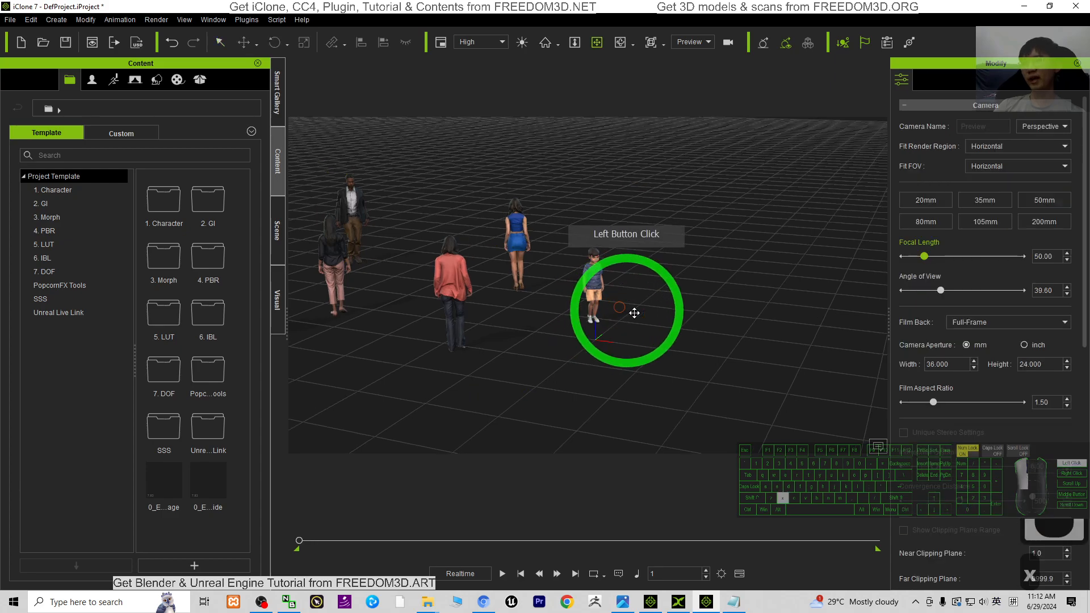
pyautogui.press('c')
pyautogui.moveTo(633, 312); pyautogui.dragTo(426, 379)
pyautogui.click(501, 577)
pyautogui.click(545, 328)
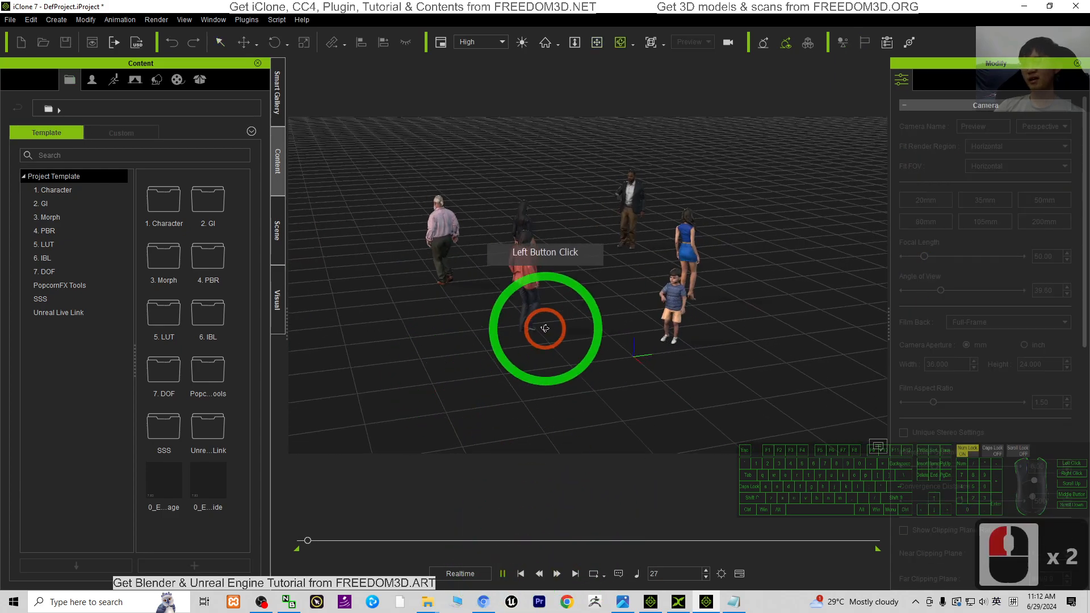
pyautogui.scroll(16, 545, 327)
pyautogui.press('c')
pyautogui.moveTo(508, 353); pyautogui.dragTo(562, 334)
pyautogui.scroll(-6, 562, 333)
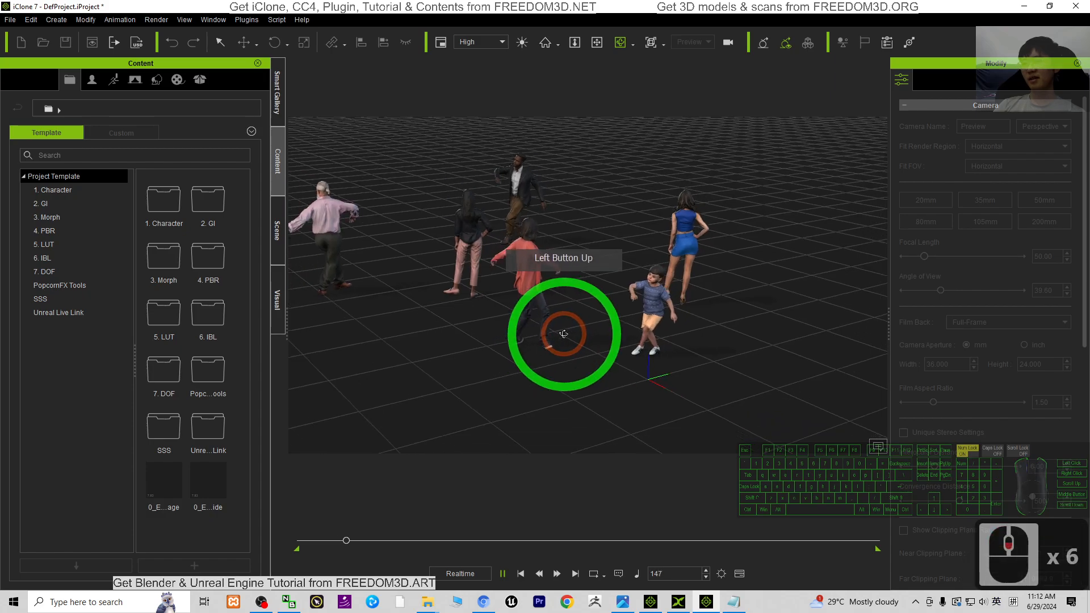
pyautogui.press('x')
pyautogui.moveTo(500, 355); pyautogui.dragTo(704, 370)
pyautogui.press('c')
pyautogui.moveTo(704, 370); pyautogui.dragTo(576, 363)
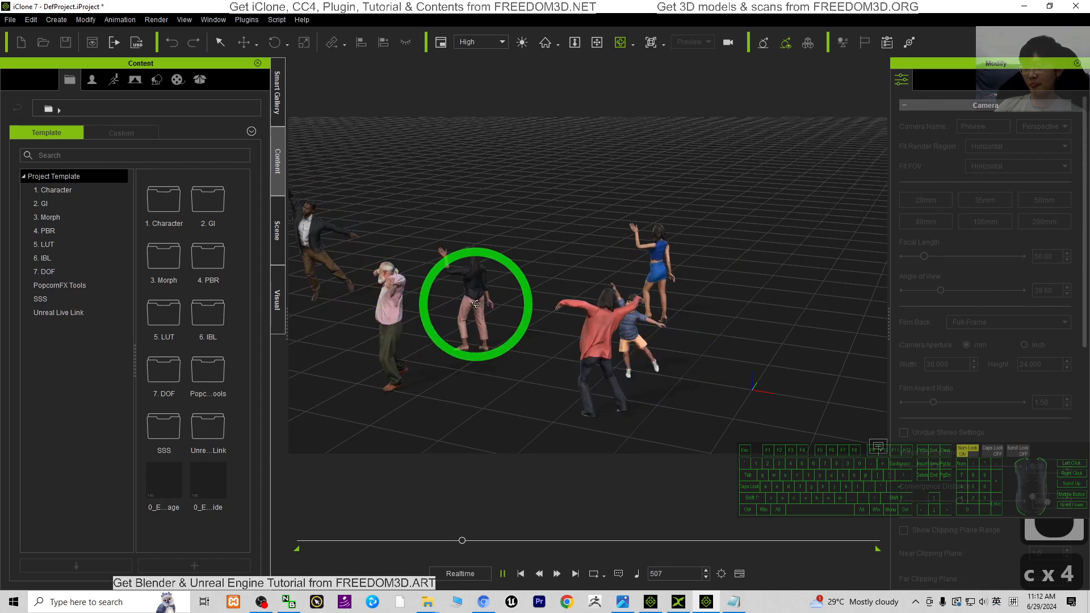
pyautogui.moveTo(562, 344); pyautogui.dragTo(525, 433)
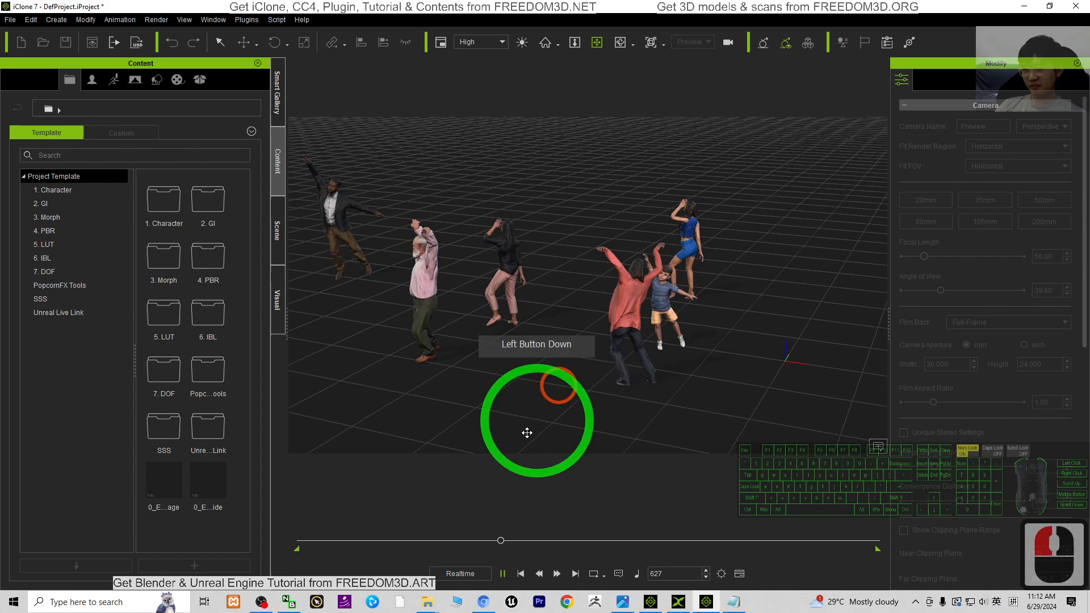
pyautogui.click(522, 574)
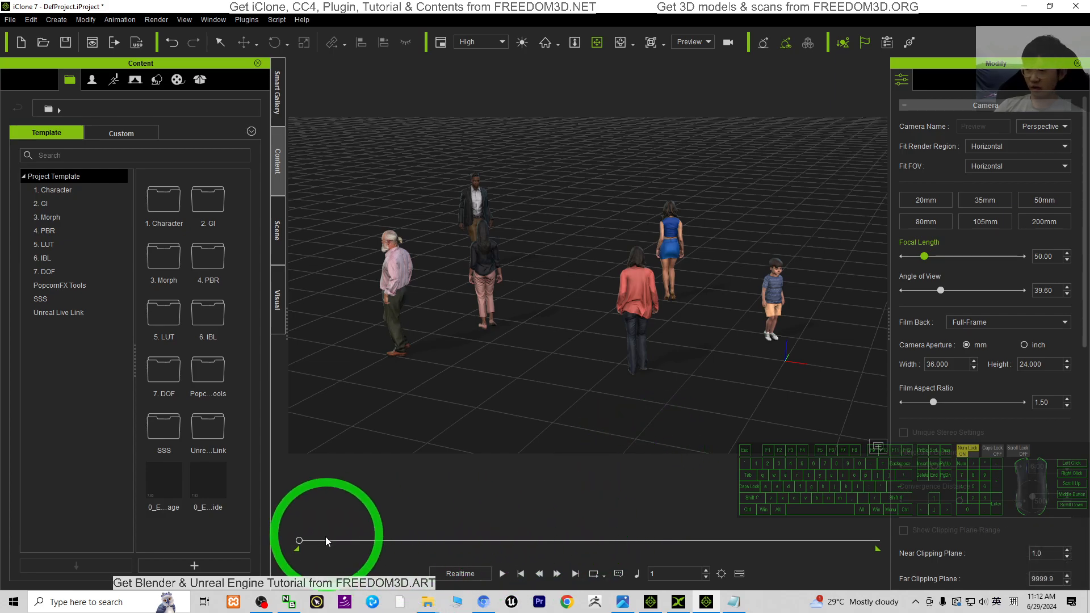
pyautogui.moveTo(296, 541); pyautogui.dragTo(343, 541)
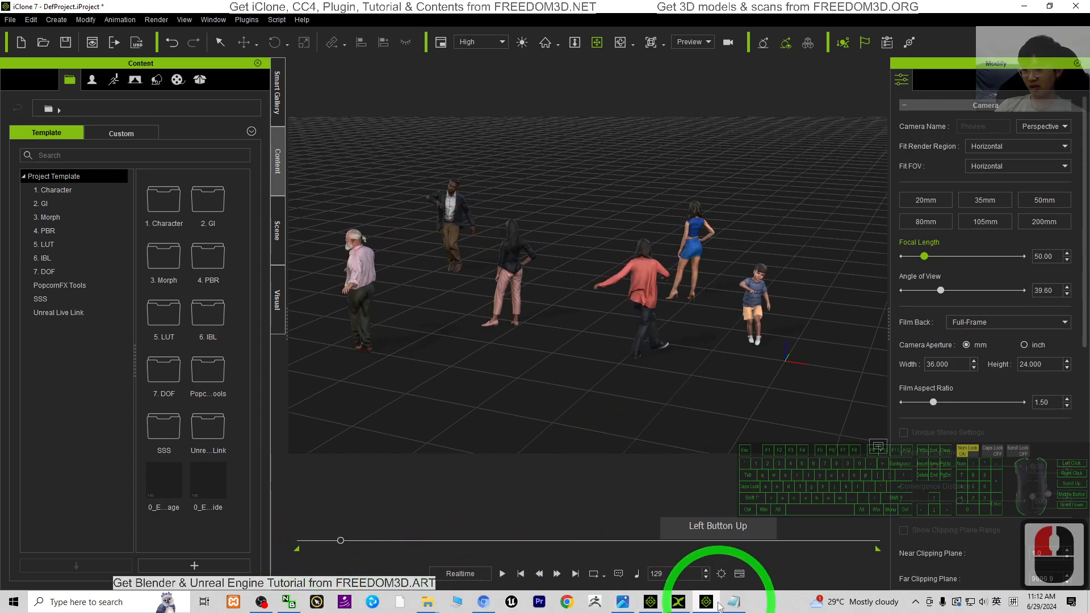
pyautogui.click(706, 602)
pyautogui.click(676, 603)
pyautogui.click(774, 365)
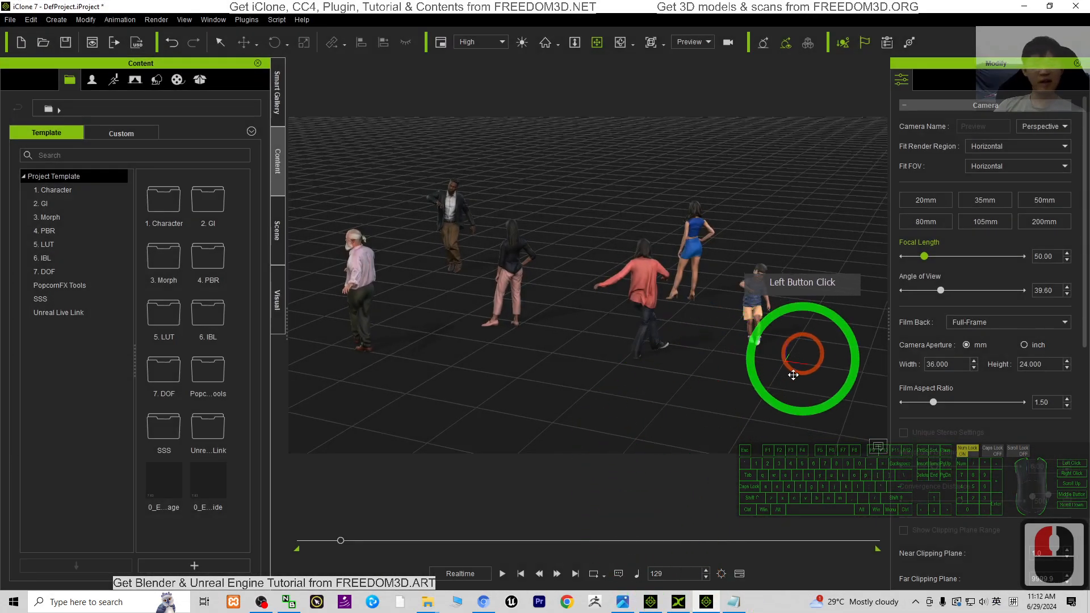
# Step: View the cover01.jpg image and minimize the open windows to reveal the desktop
pyautogui.click(647, 605)
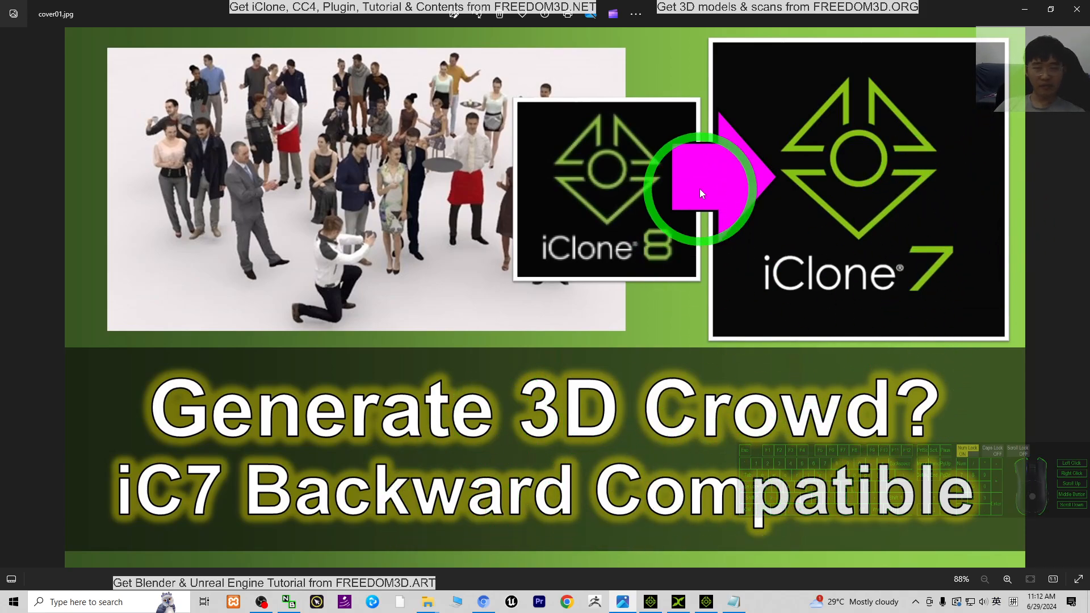
pyautogui.click(1077, 9)
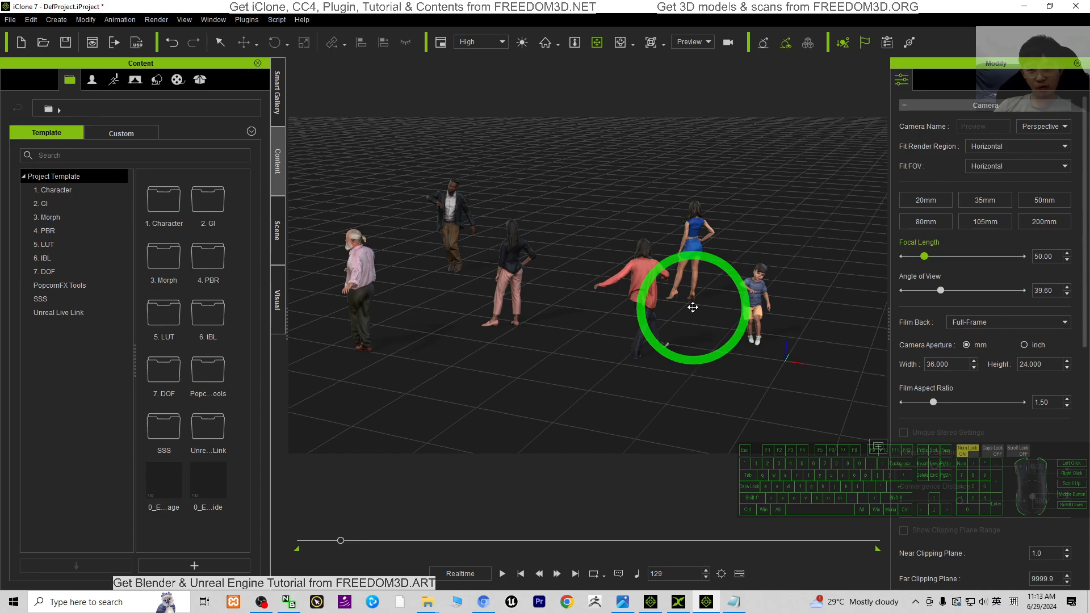
pyautogui.click(626, 601)
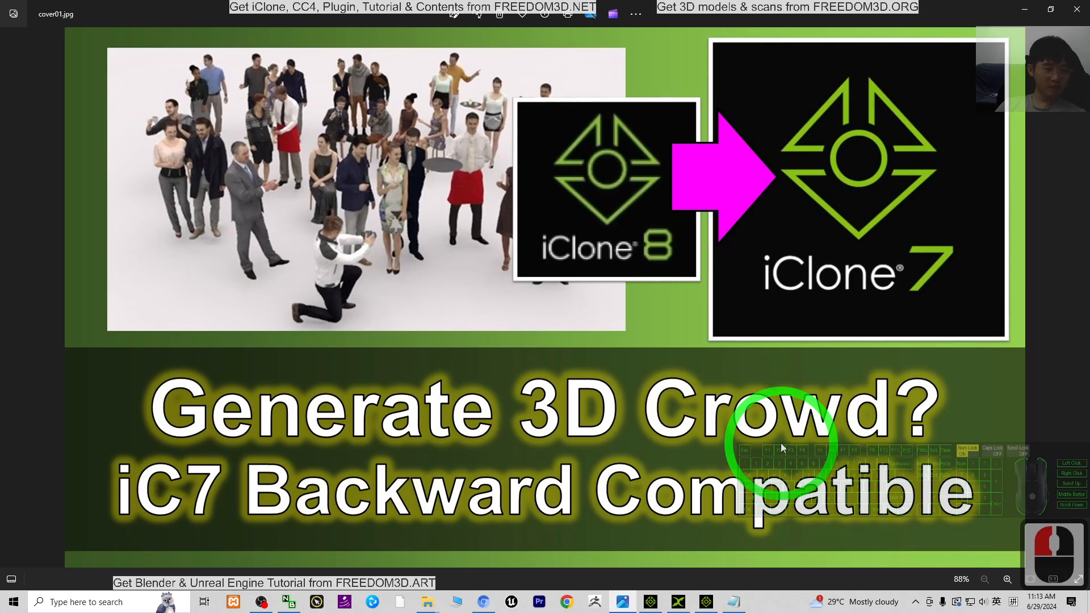
pyautogui.click(1025, 6)
pyautogui.click(1030, 6)
pyautogui.click(813, 313)
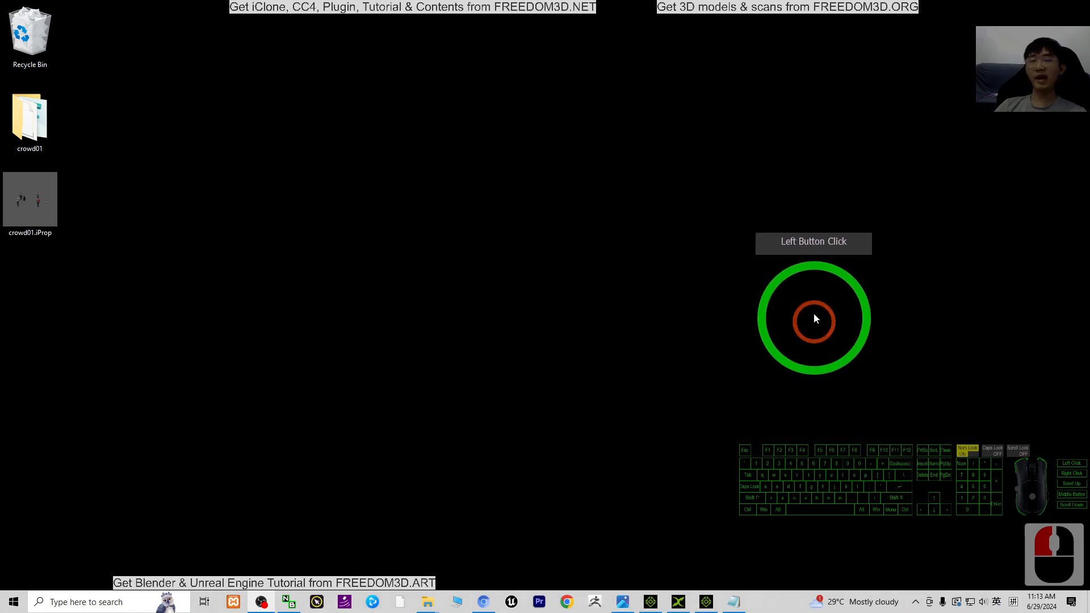